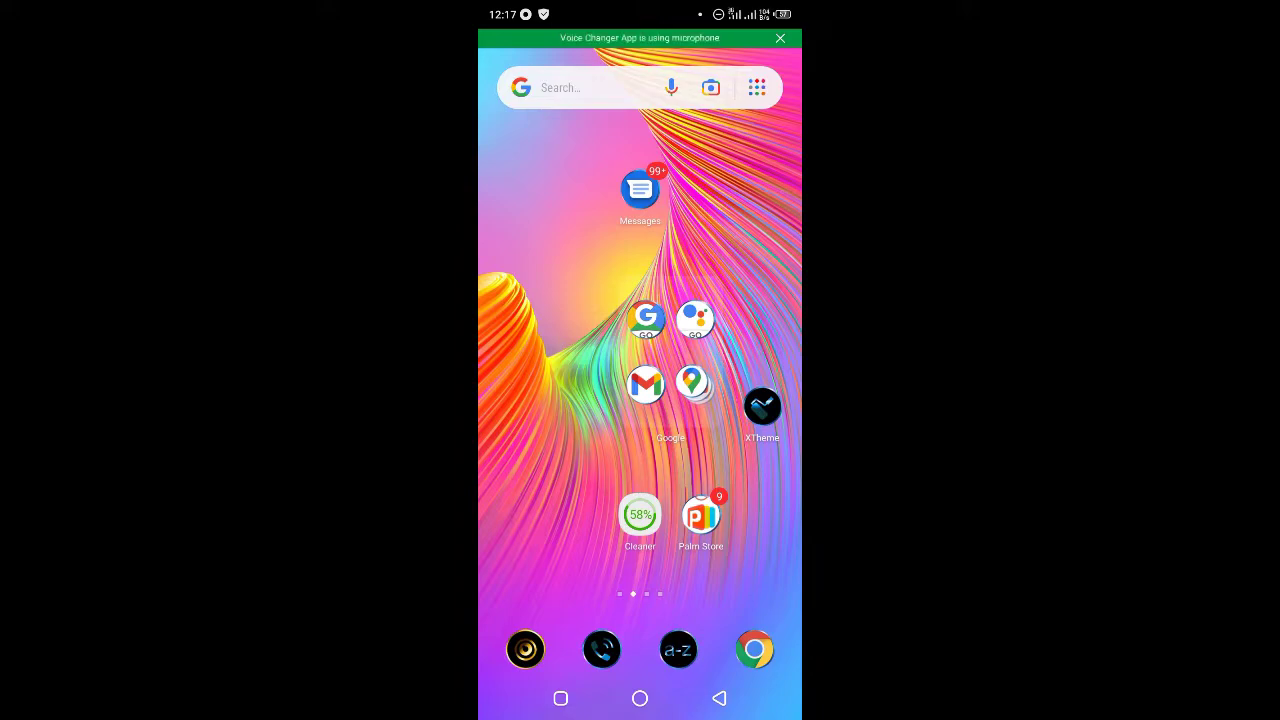
Step: Swipe up to the app drawer and browse the alphabetical All apps list
drag(640, 560, 640, 300)
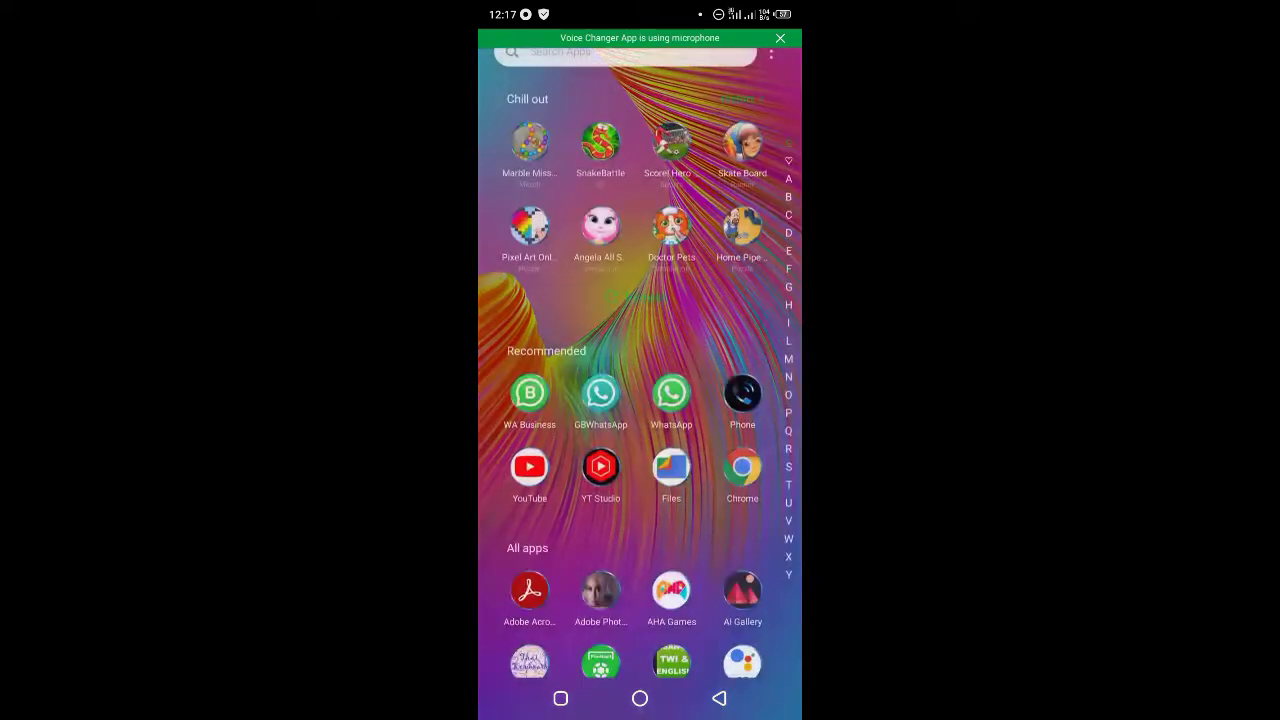
scroll(640, 400, down, 5)
scroll(640, 400, up, 1)
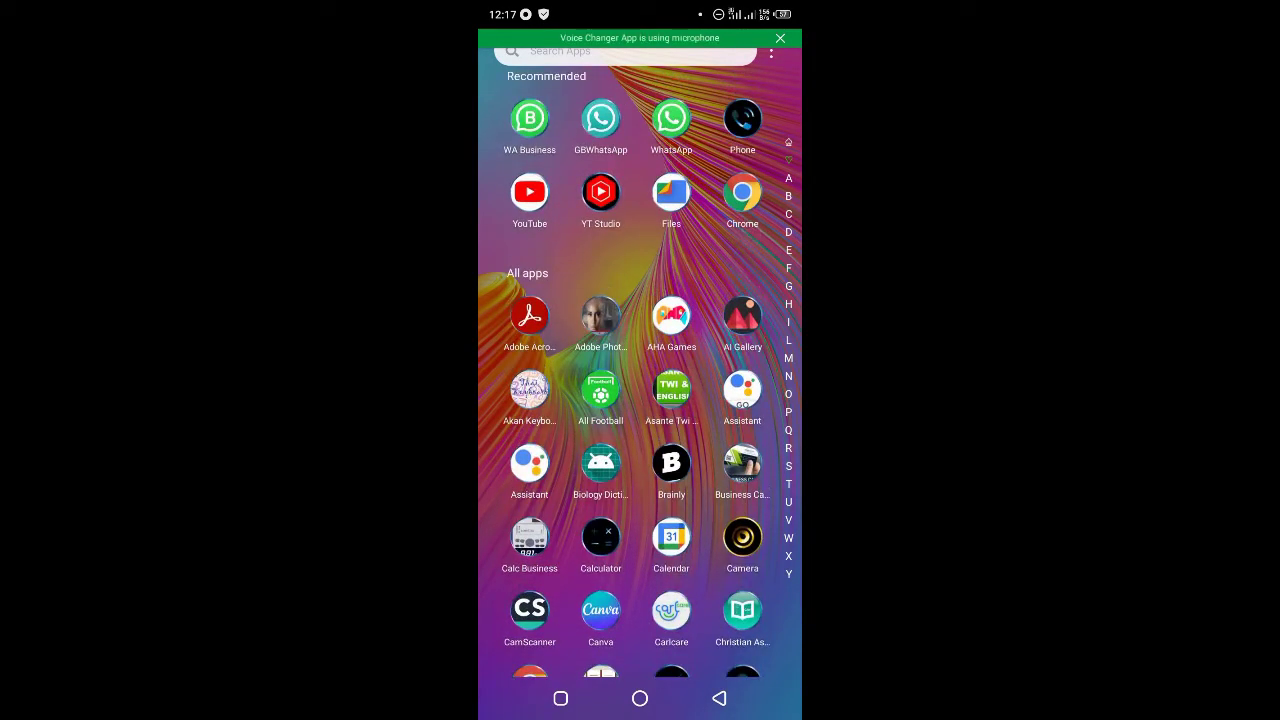
Step: Launch Chrome and load remove.bg by entering 're' and accepting the autocomplete
click(743, 196)
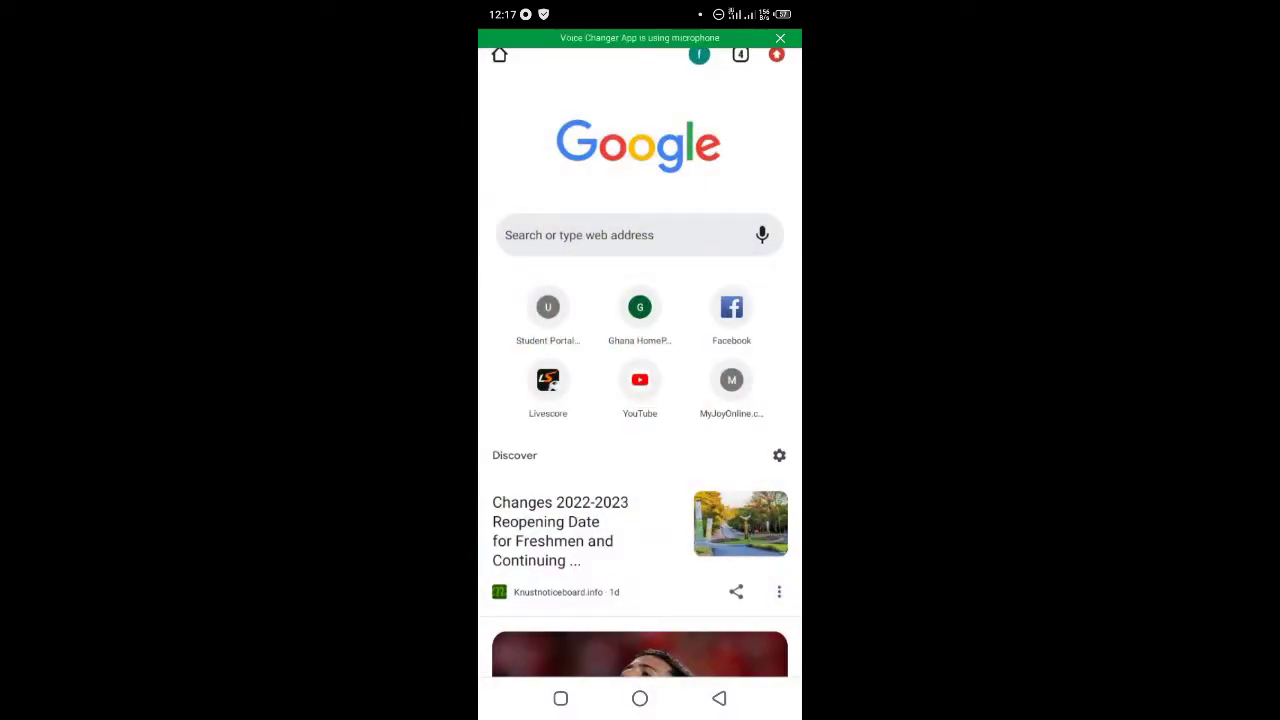
click(600, 235)
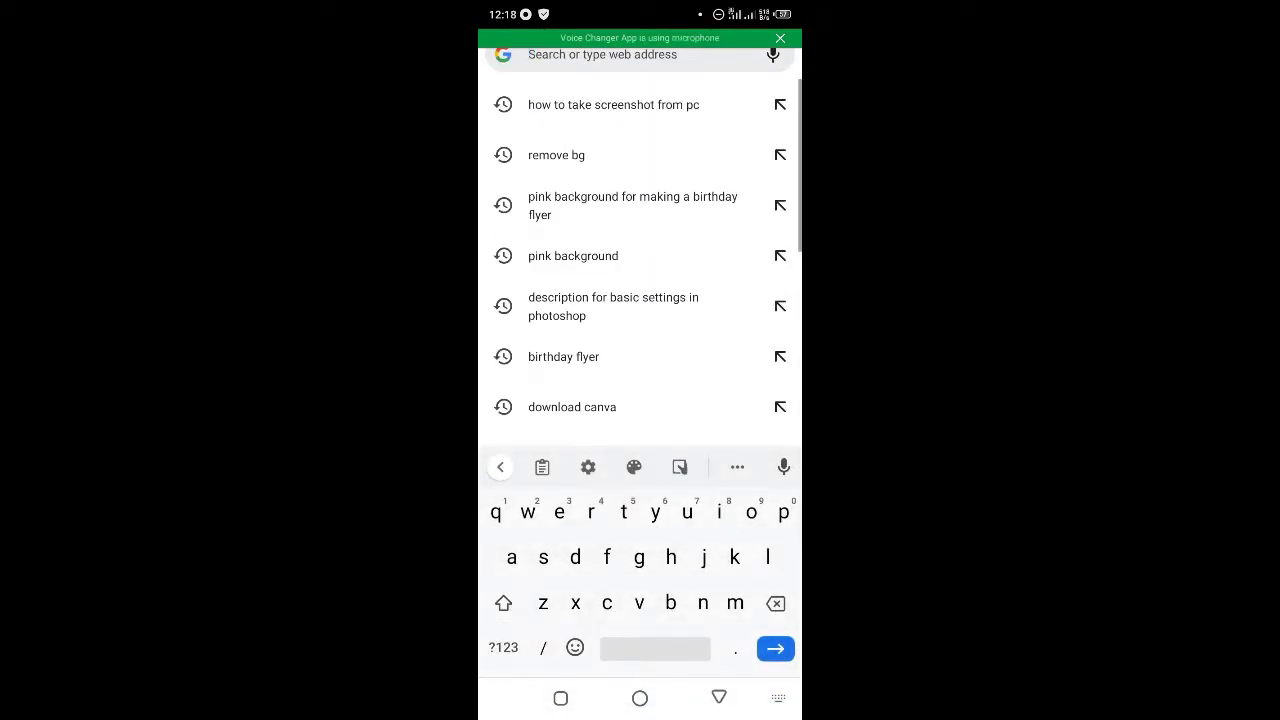
text(re)
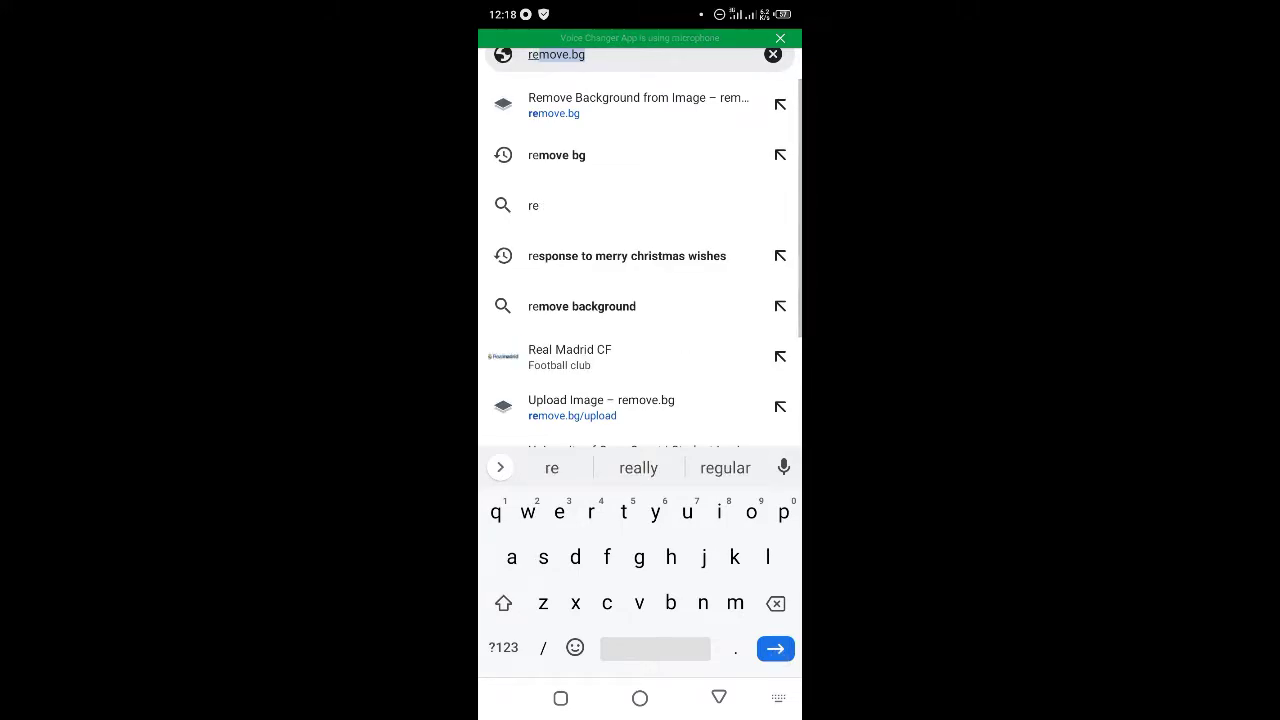
key(Return)
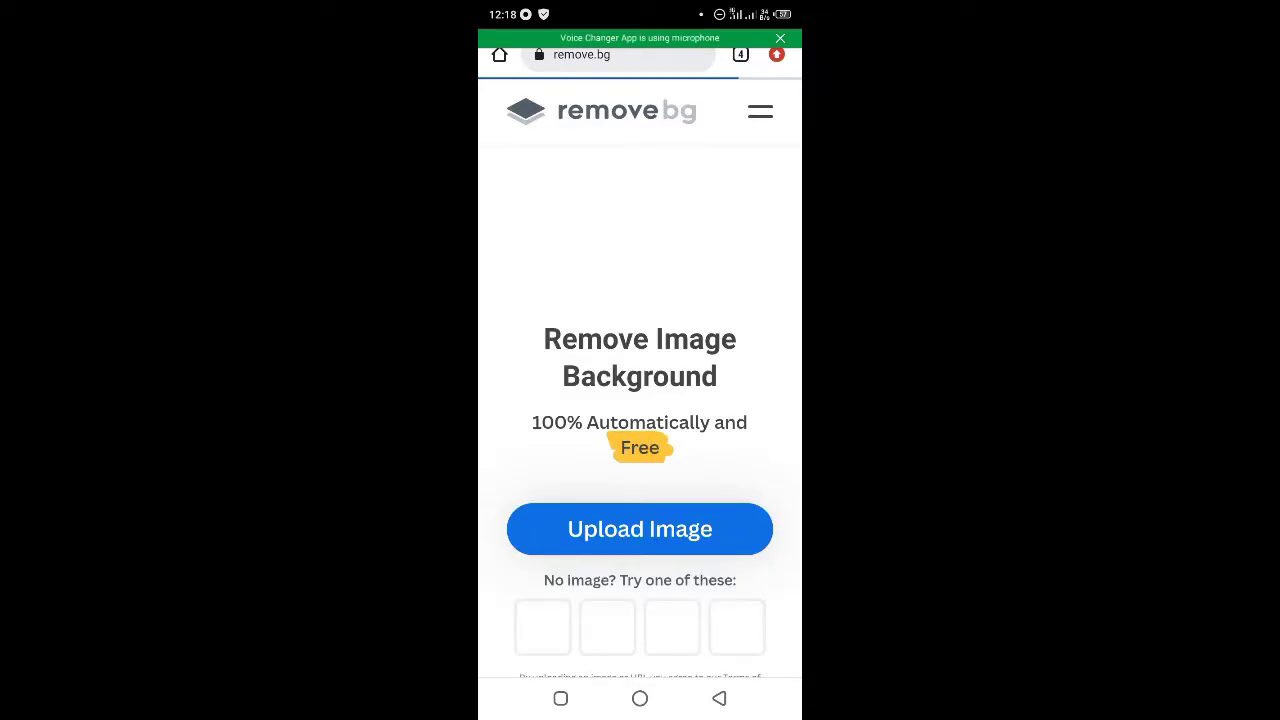
Step: Start an upload from the remove.bg home page's Upload Image button
scroll(752, 455, down, 3)
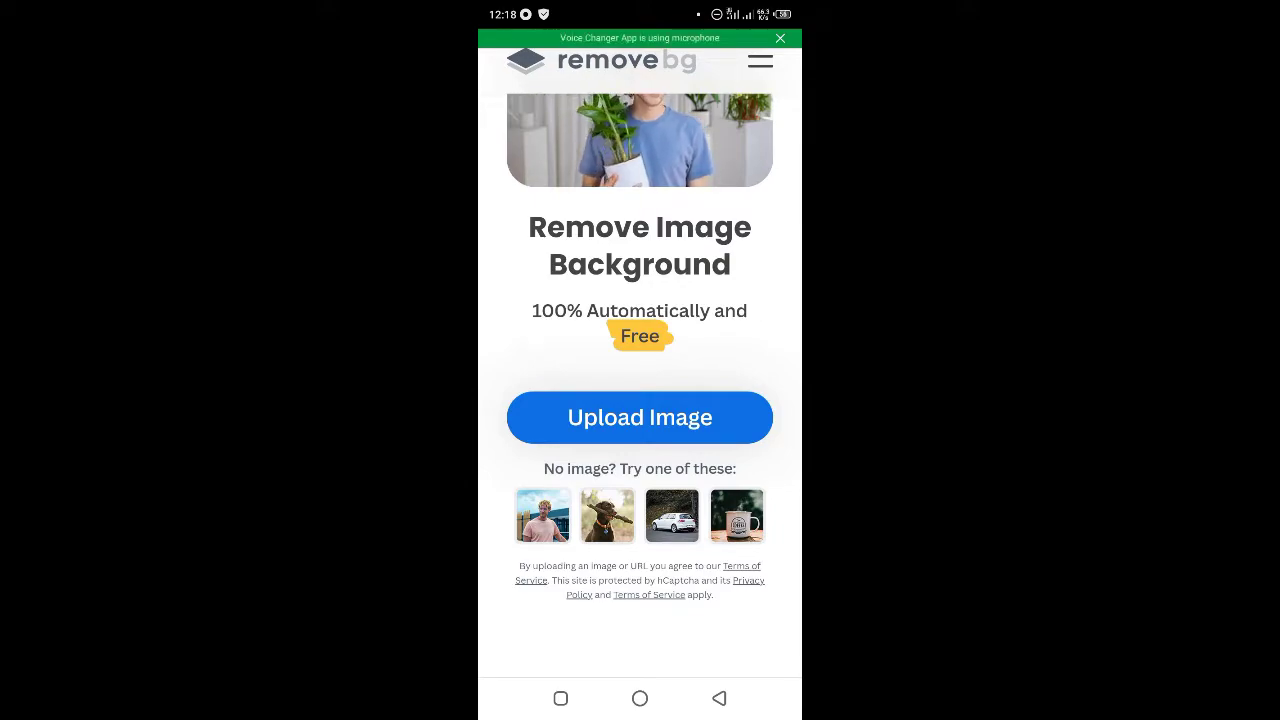
scroll(712, 485, up, 2)
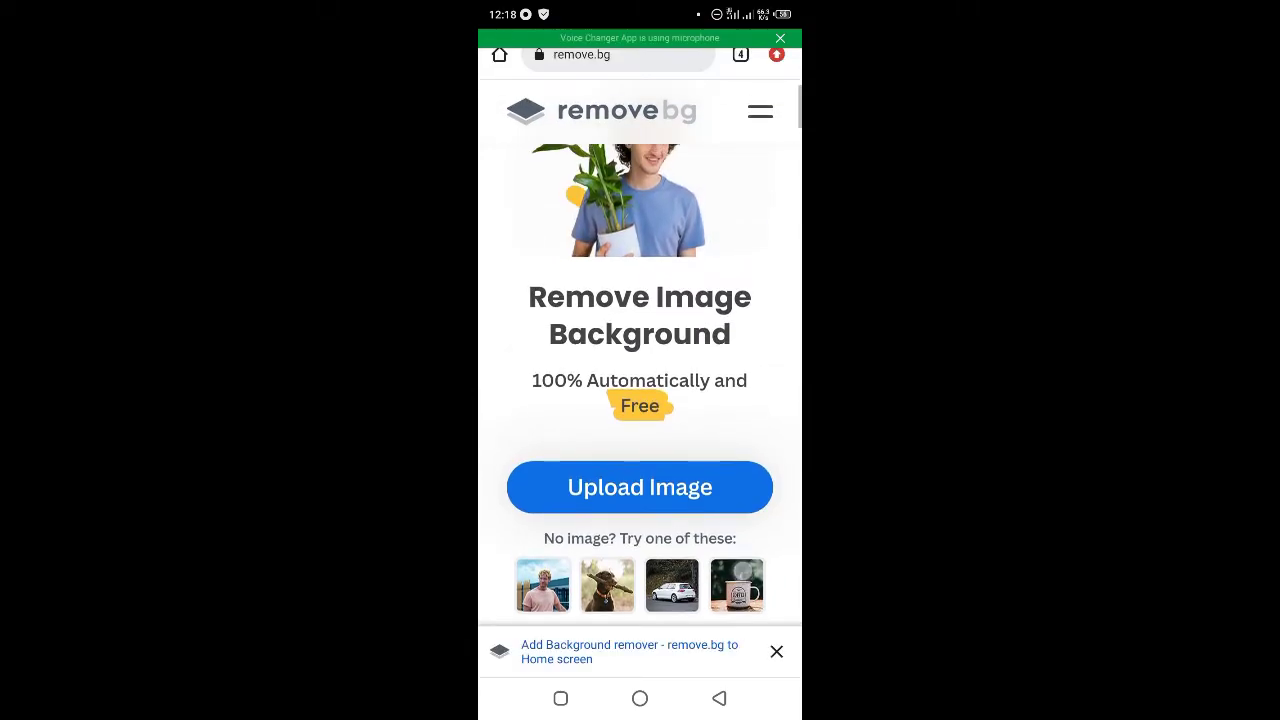
click(638, 497)
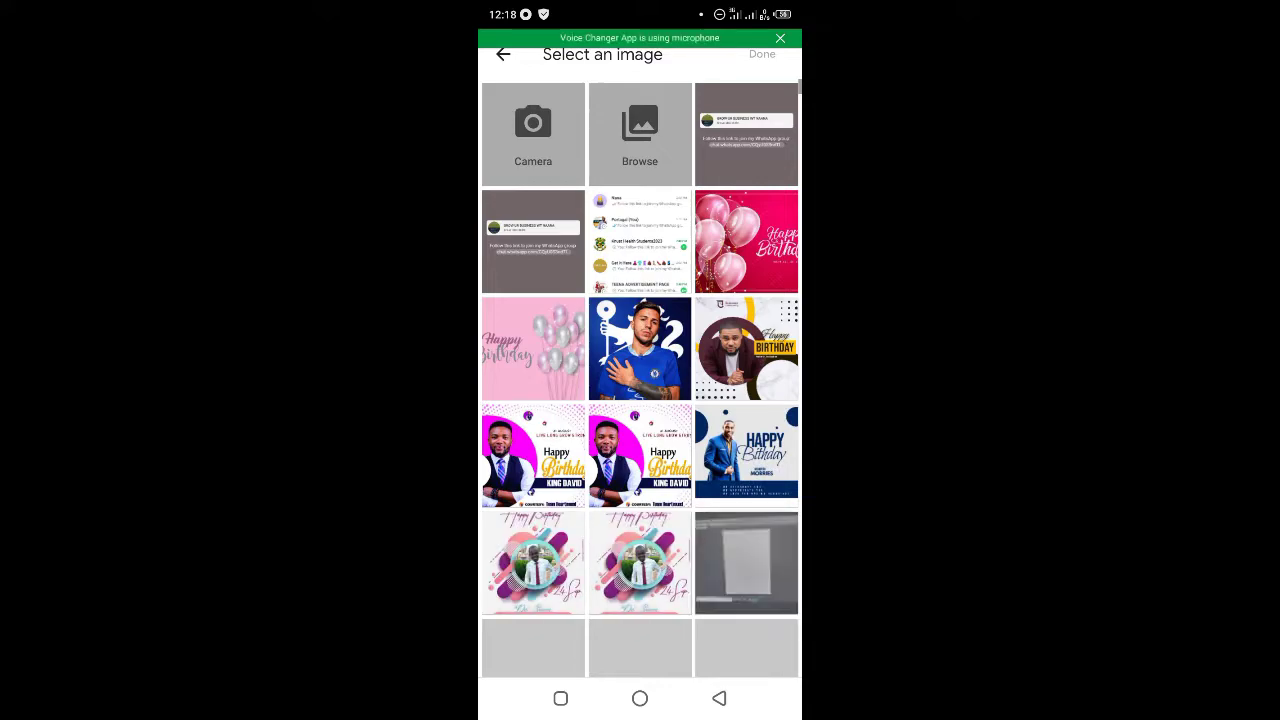
Step: Select the photo of the man in the blue Chelsea shirt in the picker
click(640, 348)
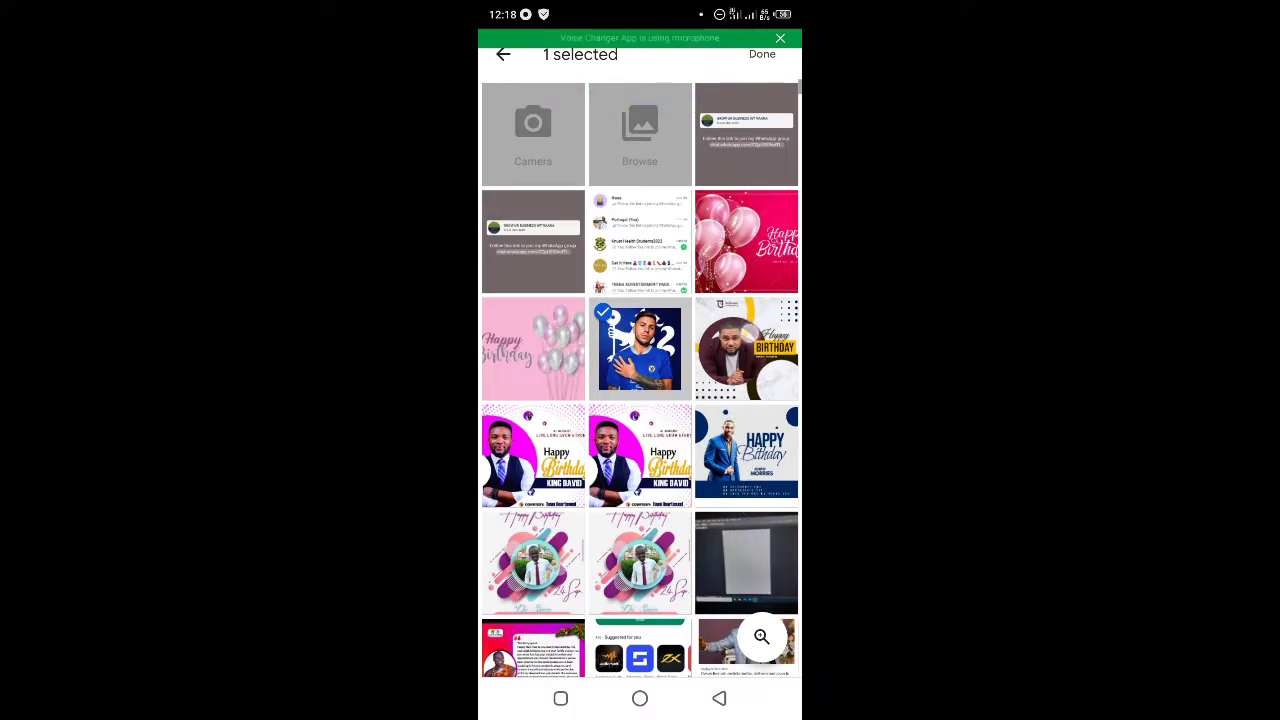
click(640, 348)
click(640, 348)
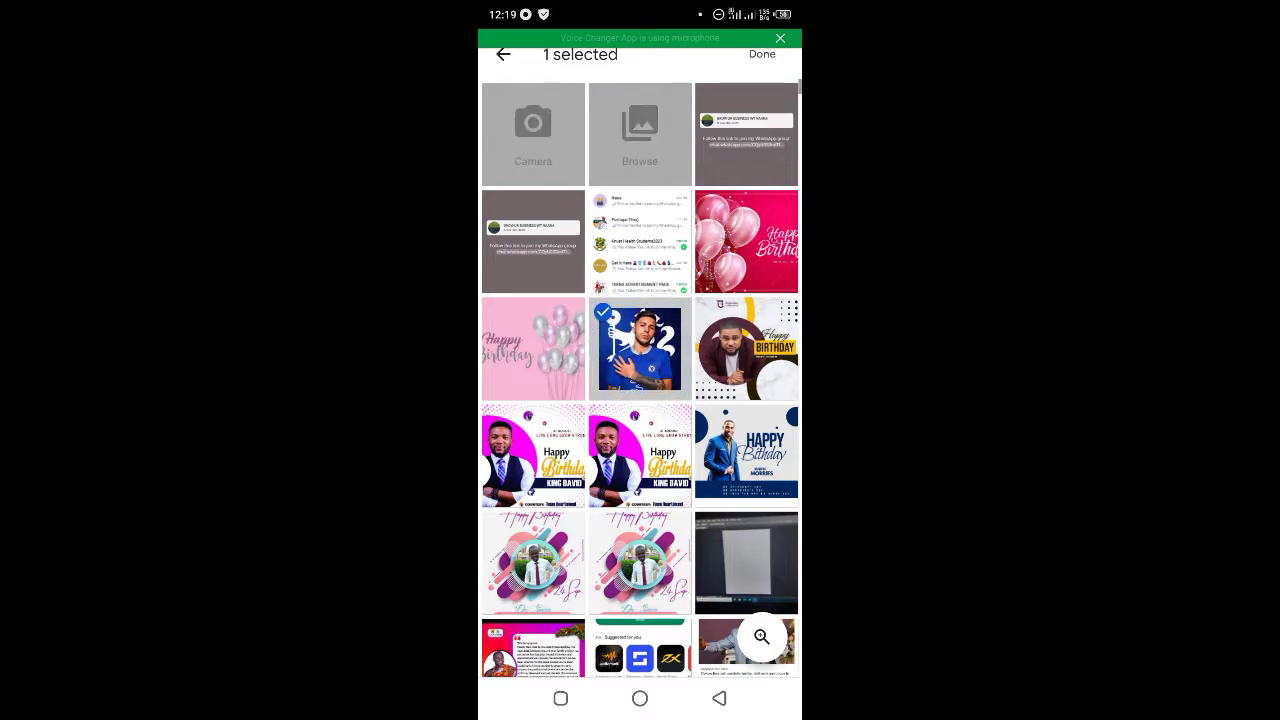
Step: Confirm the Chelsea photo so remove.bg produces the transparent-background cutout
click(762, 54)
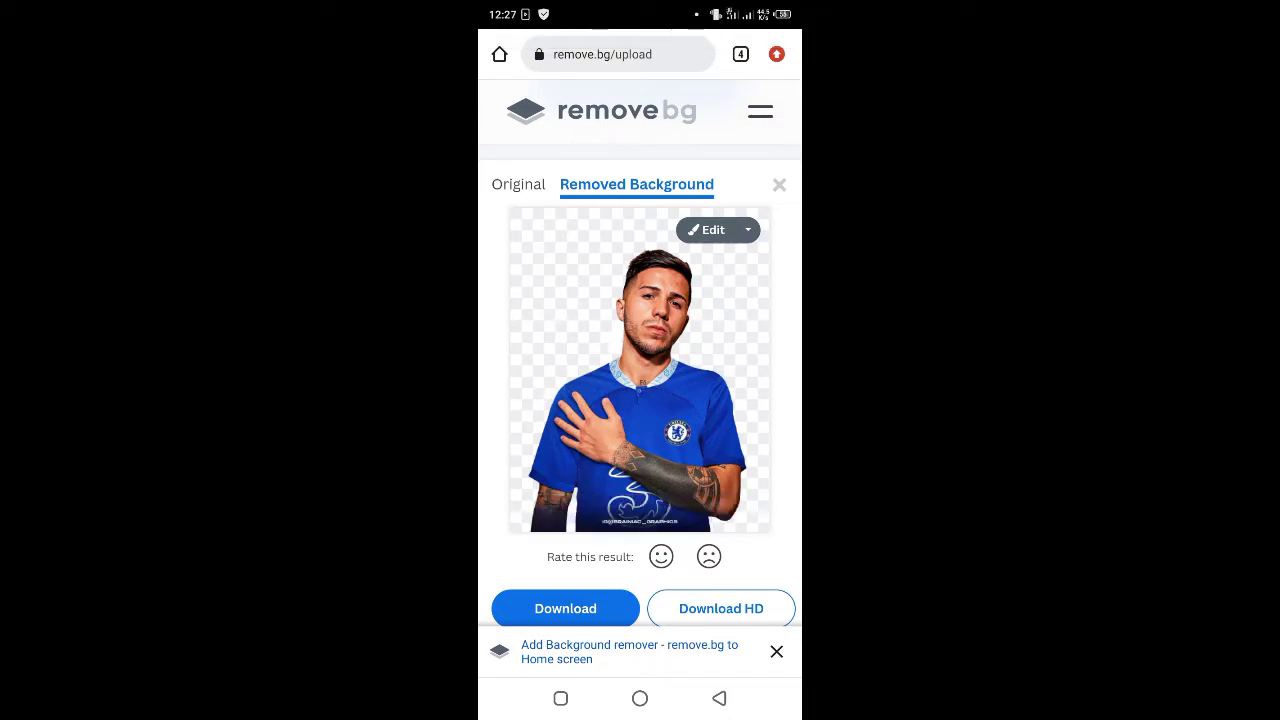
Step: Open the background editor, preview blur and photo backdrops, then choose Upload Background
click(727, 228)
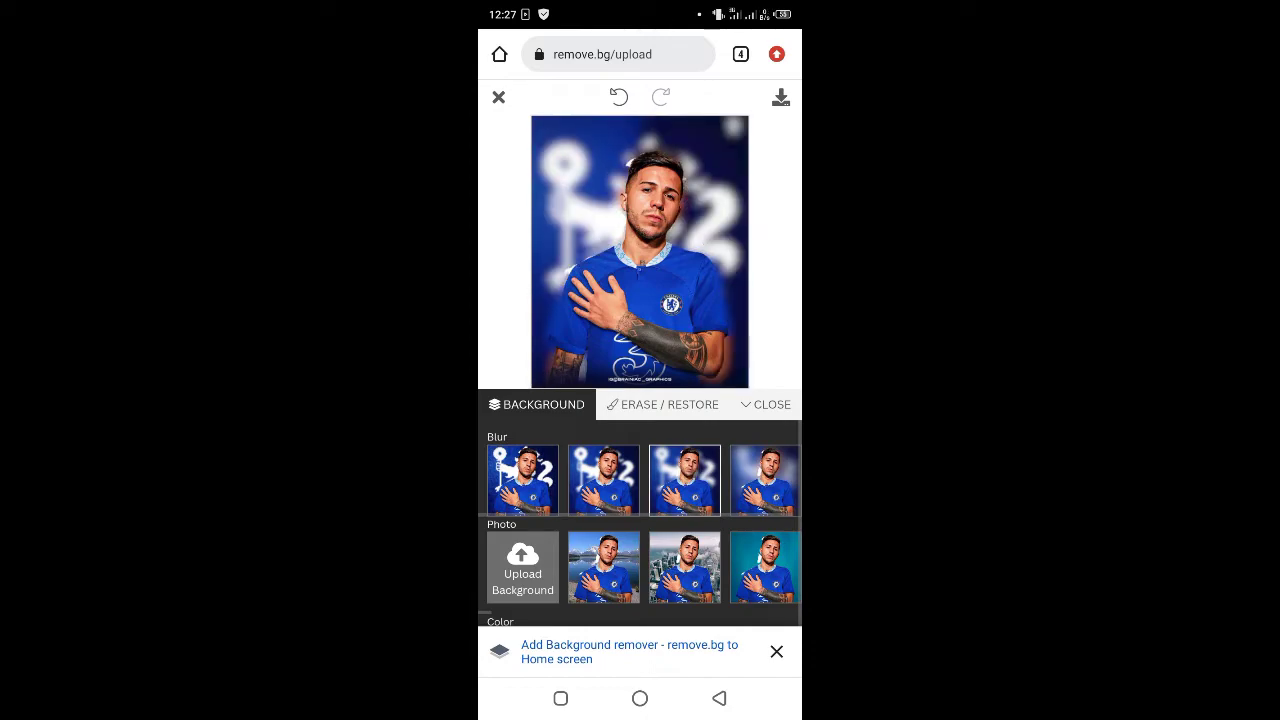
click(761, 484)
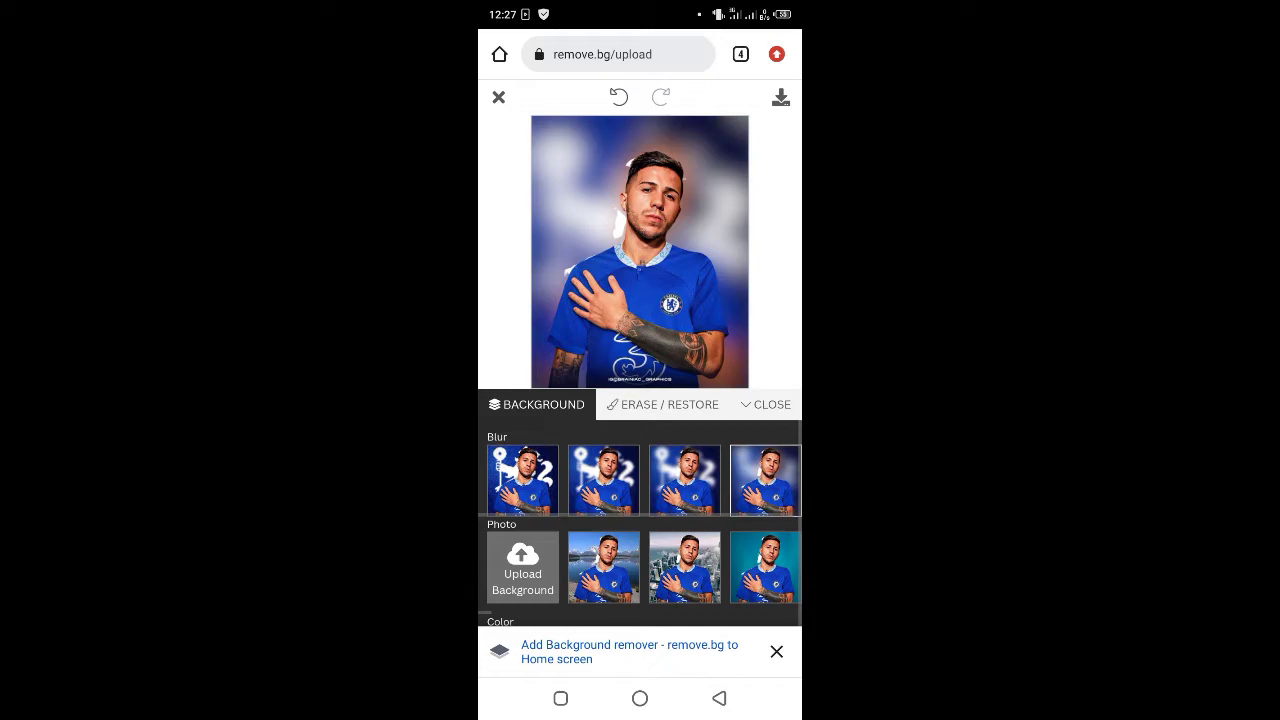
click(766, 568)
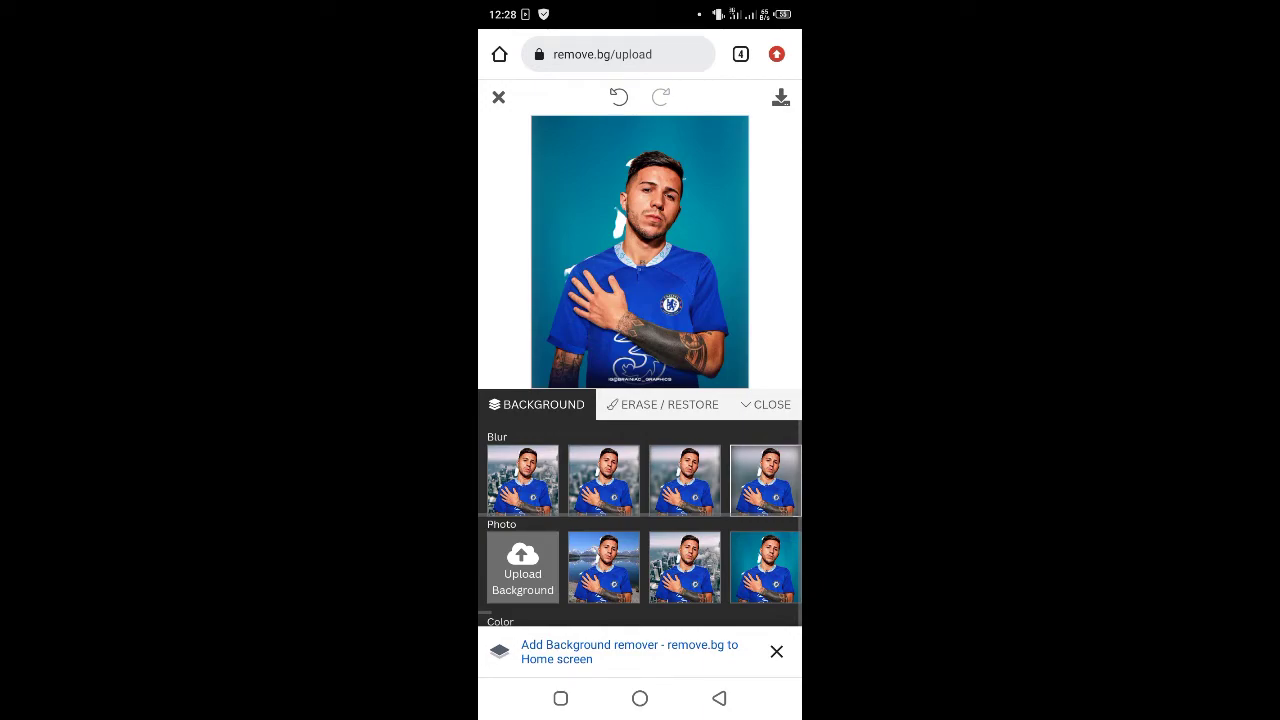
click(522, 480)
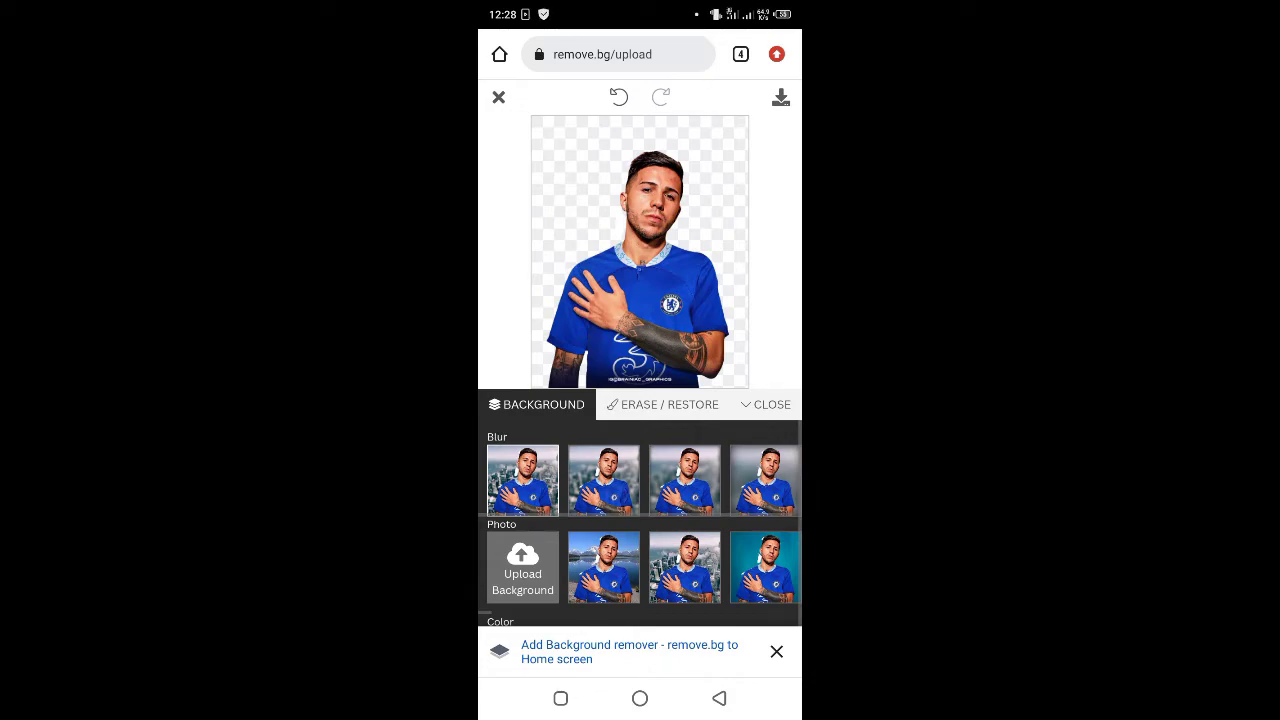
click(604, 480)
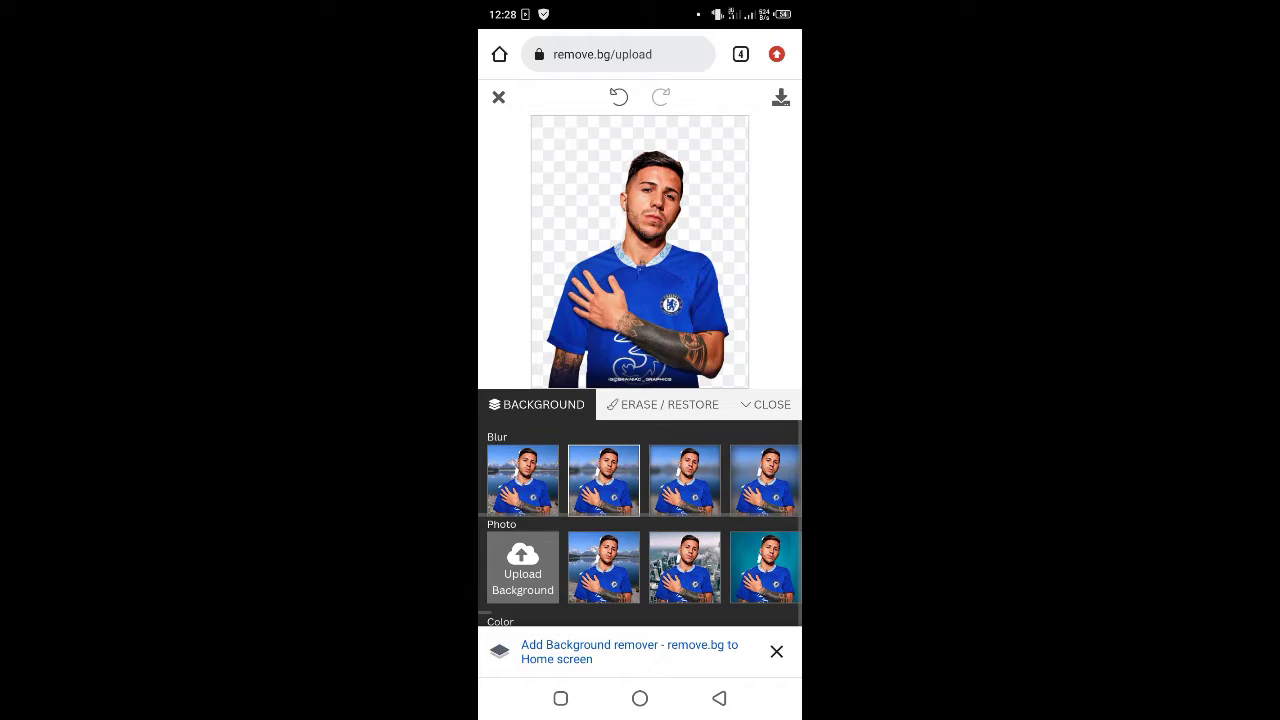
click(522, 567)
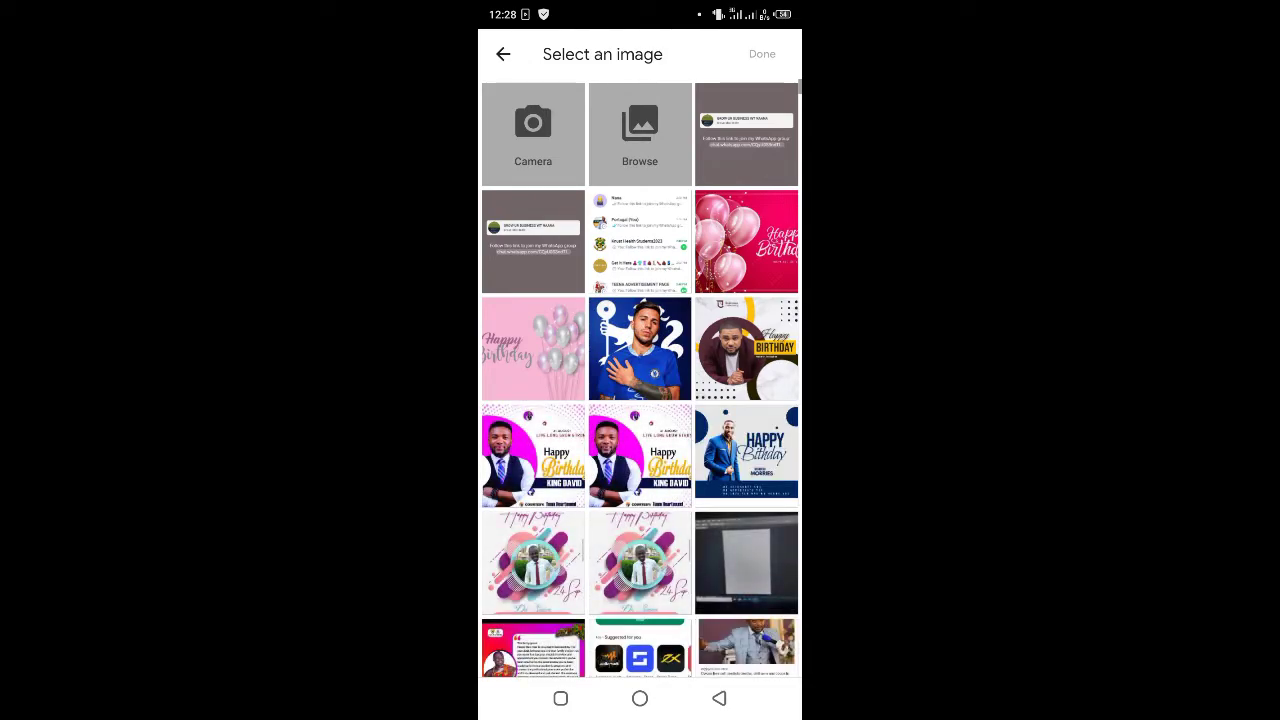
Step: Set the pink Happy Birthday balloon image as the man's new background
click(554, 363)
click(762, 54)
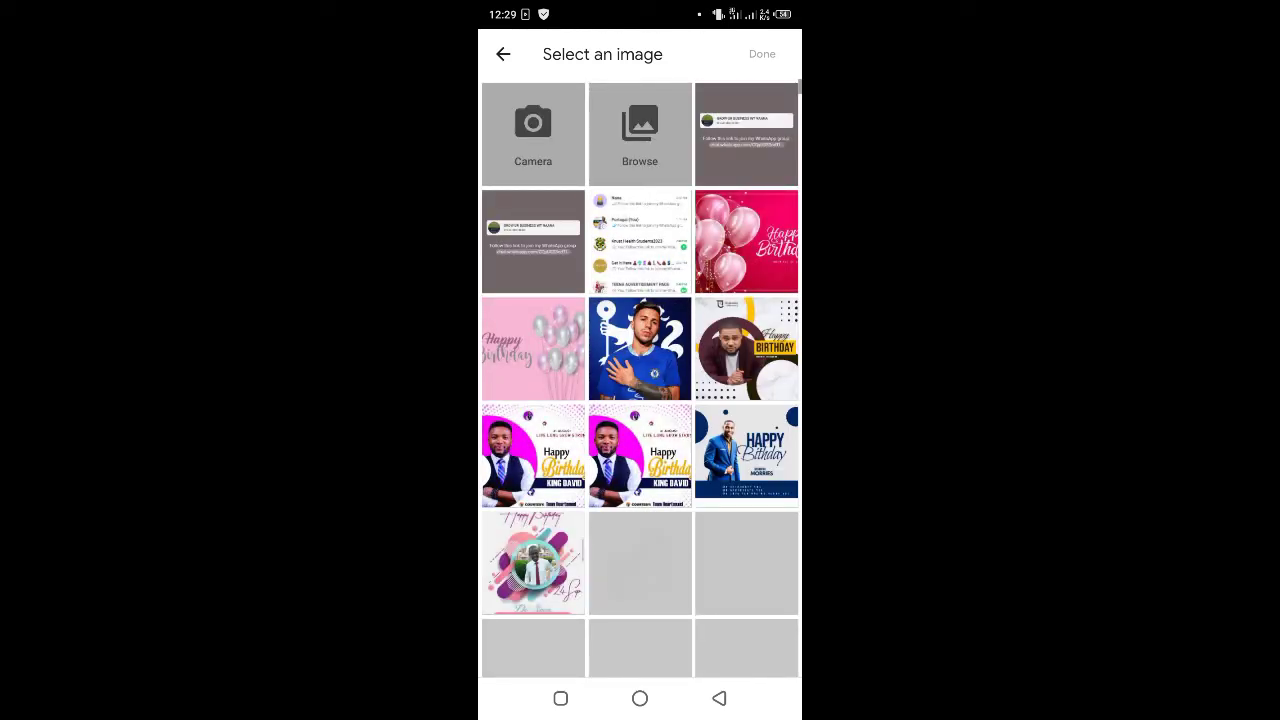
click(533, 348)
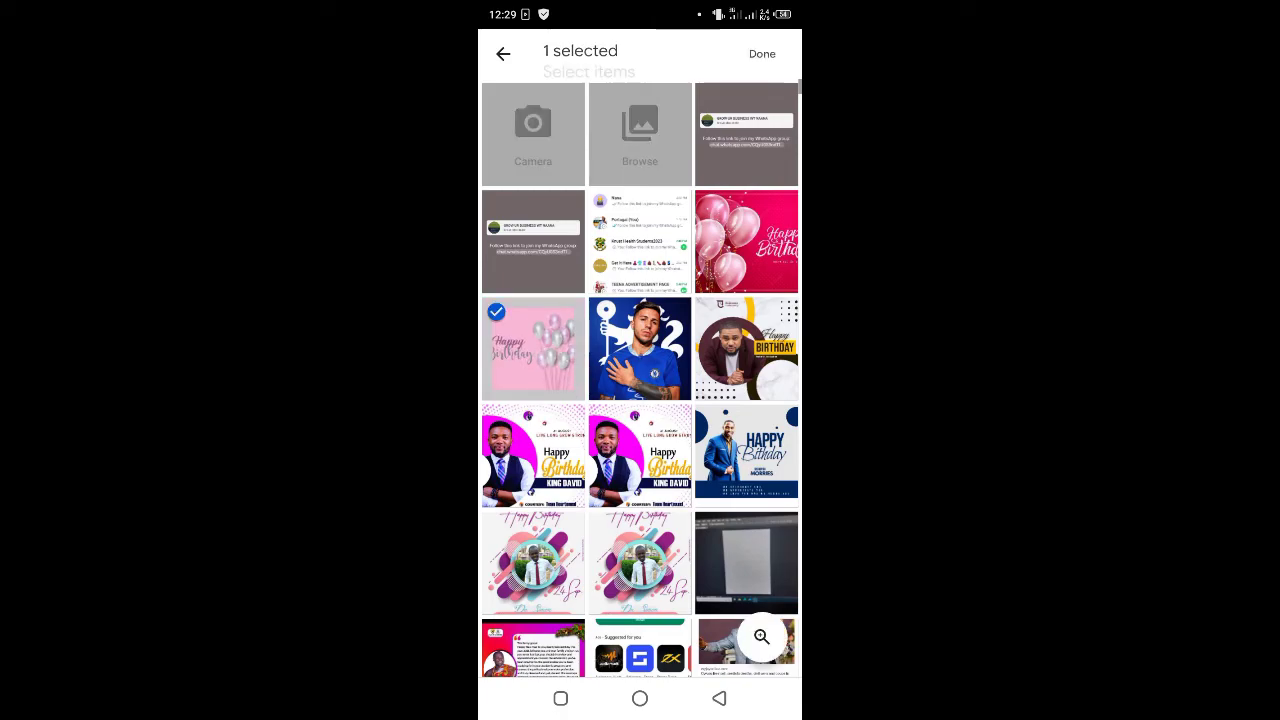
click(762, 54)
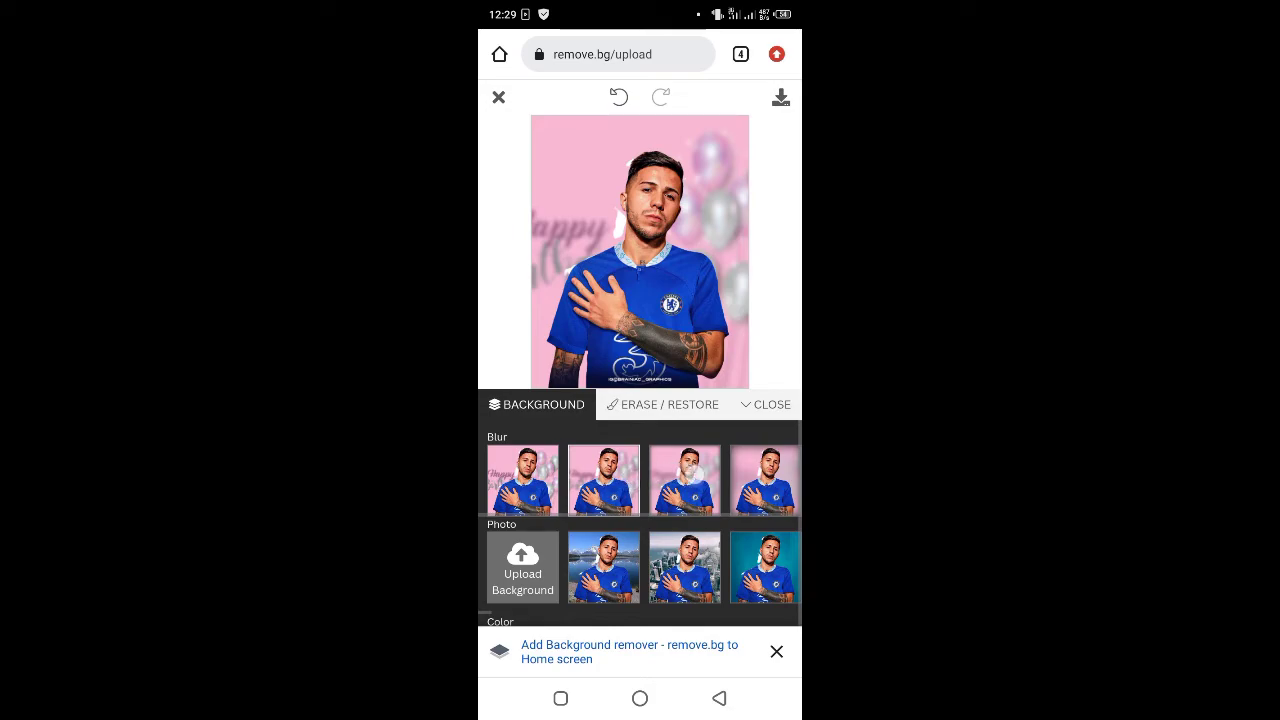
Step: Compare the four blur levels on the balloon backdrop, settling on the strongest blur
drag(720, 475, 724, 425)
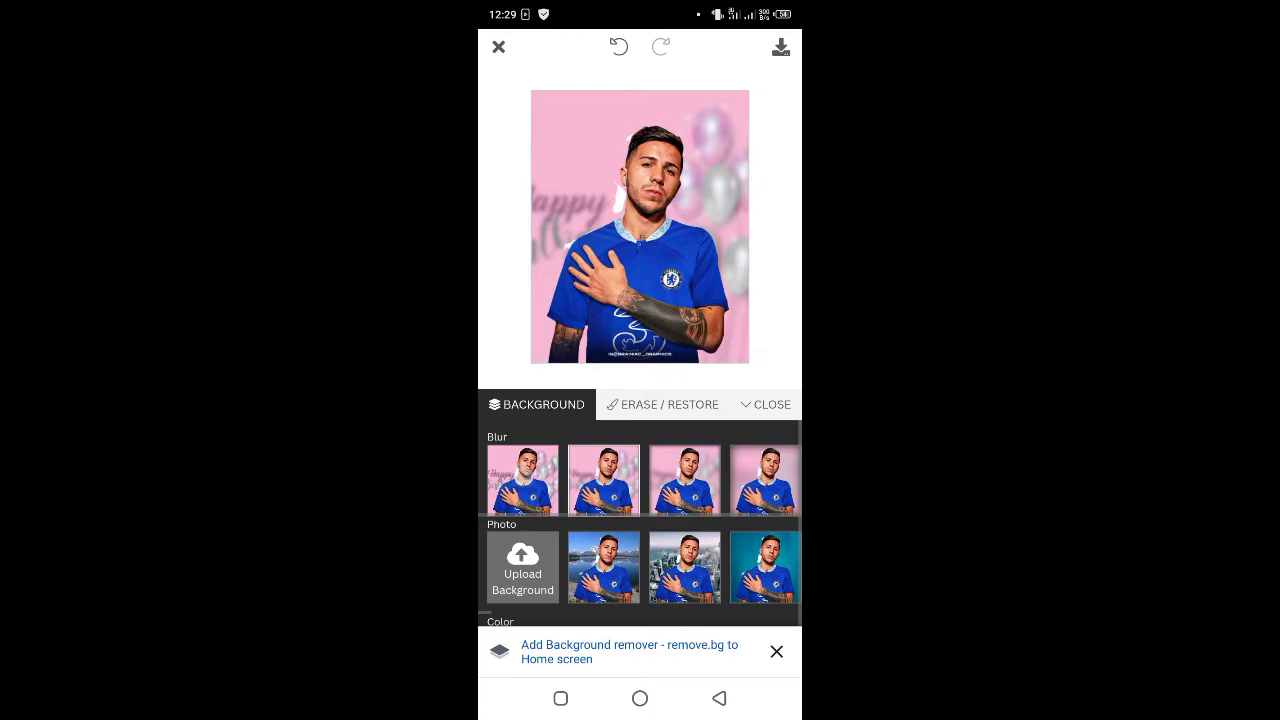
click(522, 480)
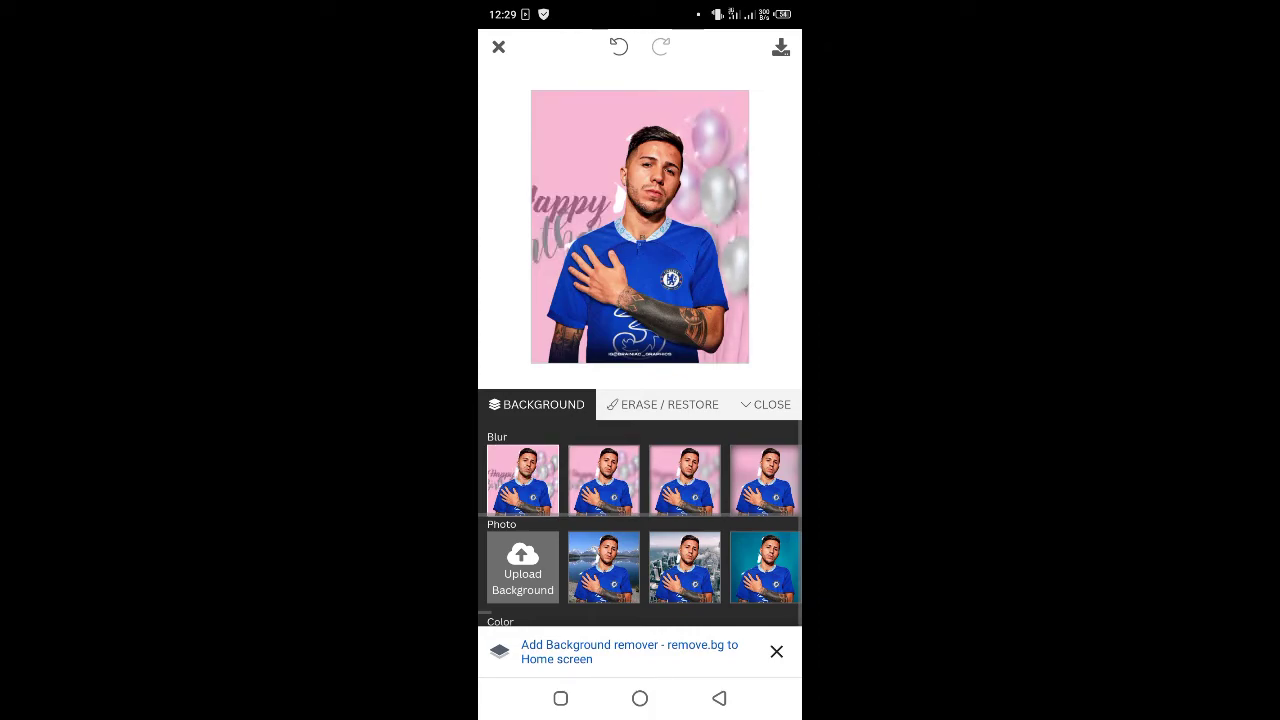
click(594, 484)
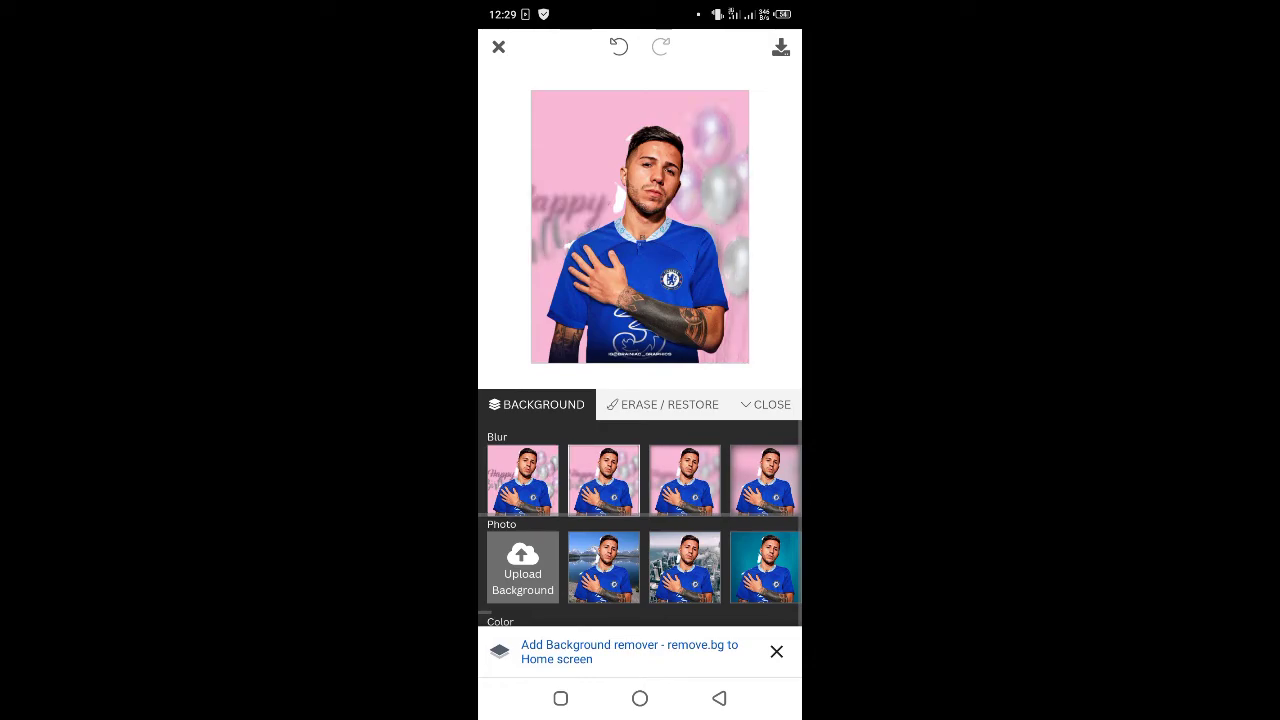
click(684, 480)
click(760, 485)
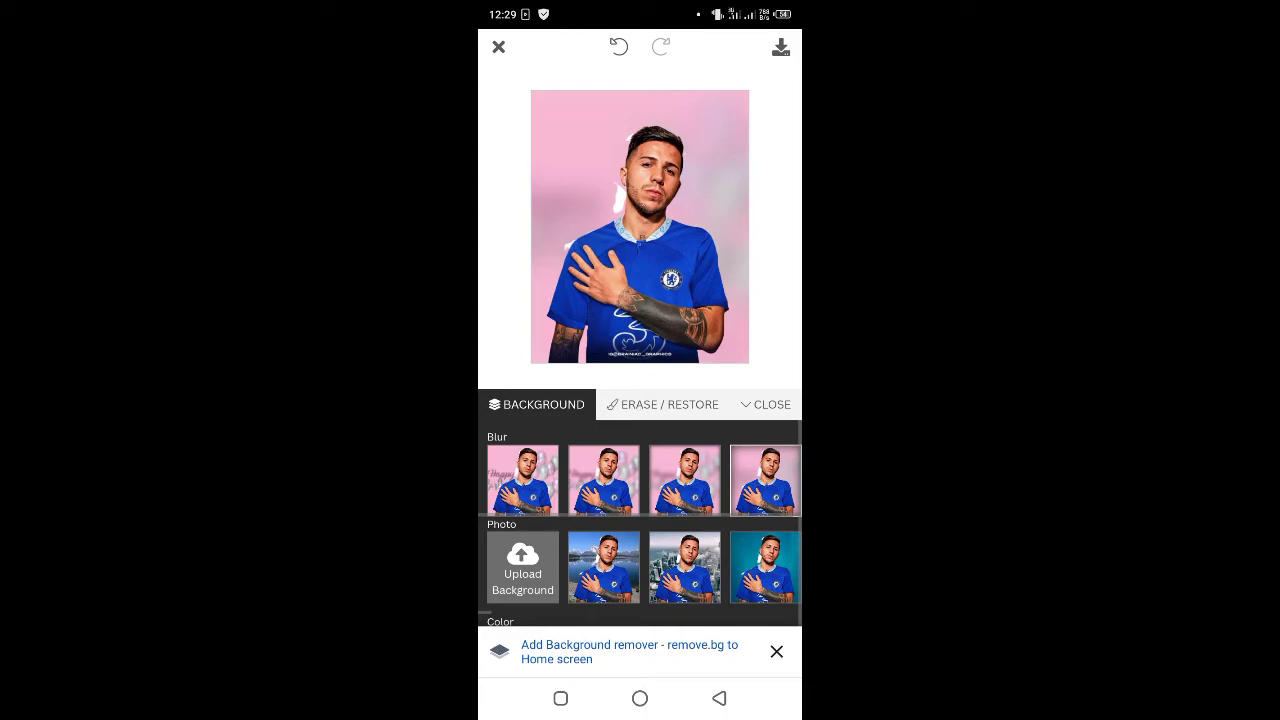
click(684, 480)
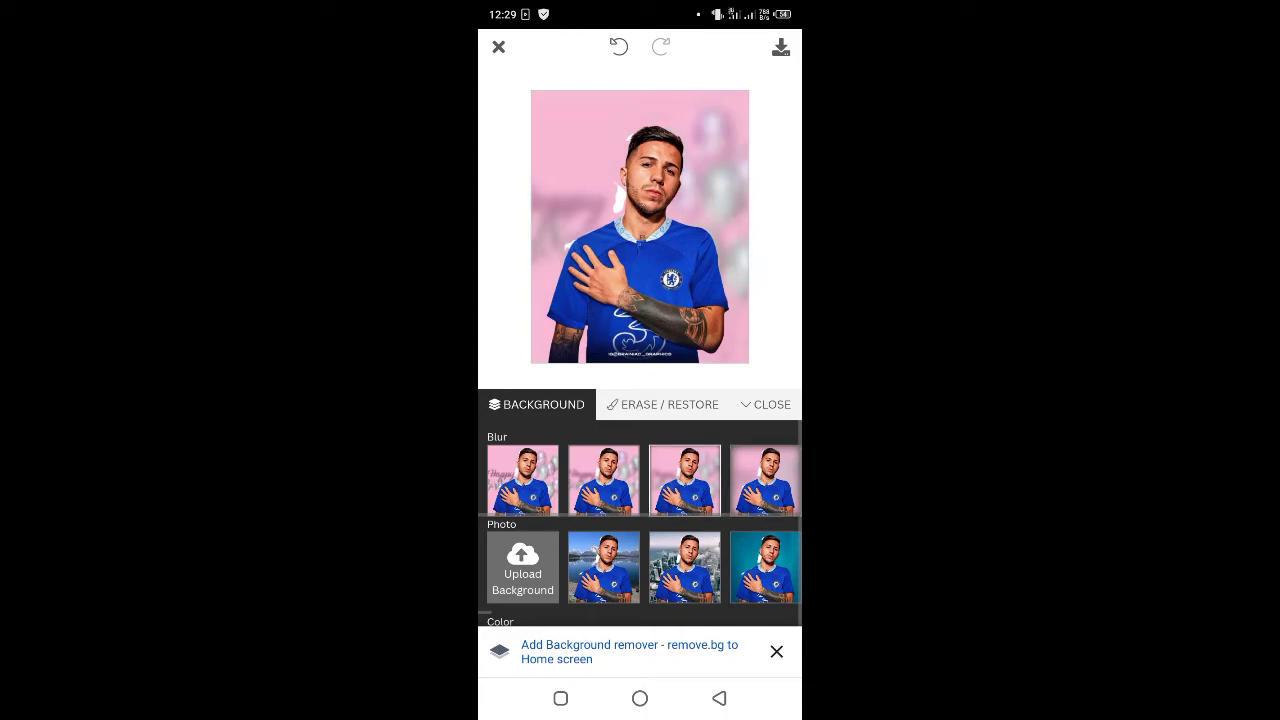
click(622, 494)
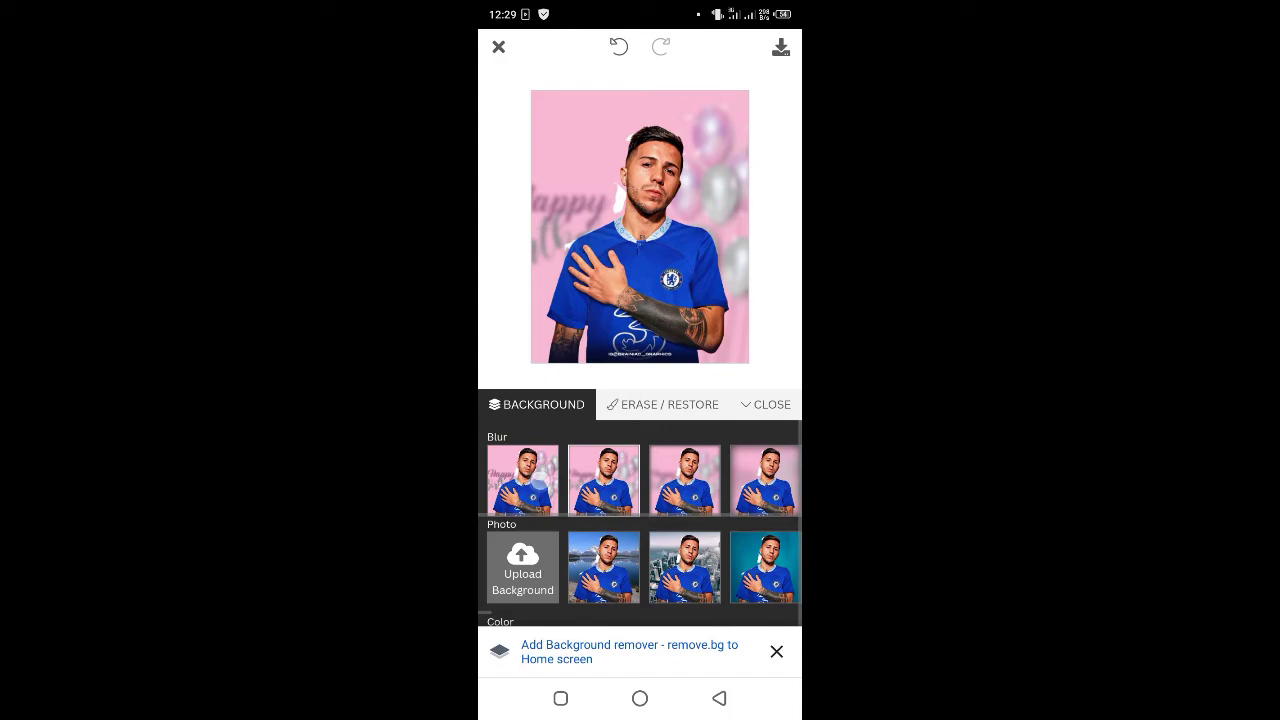
click(540, 483)
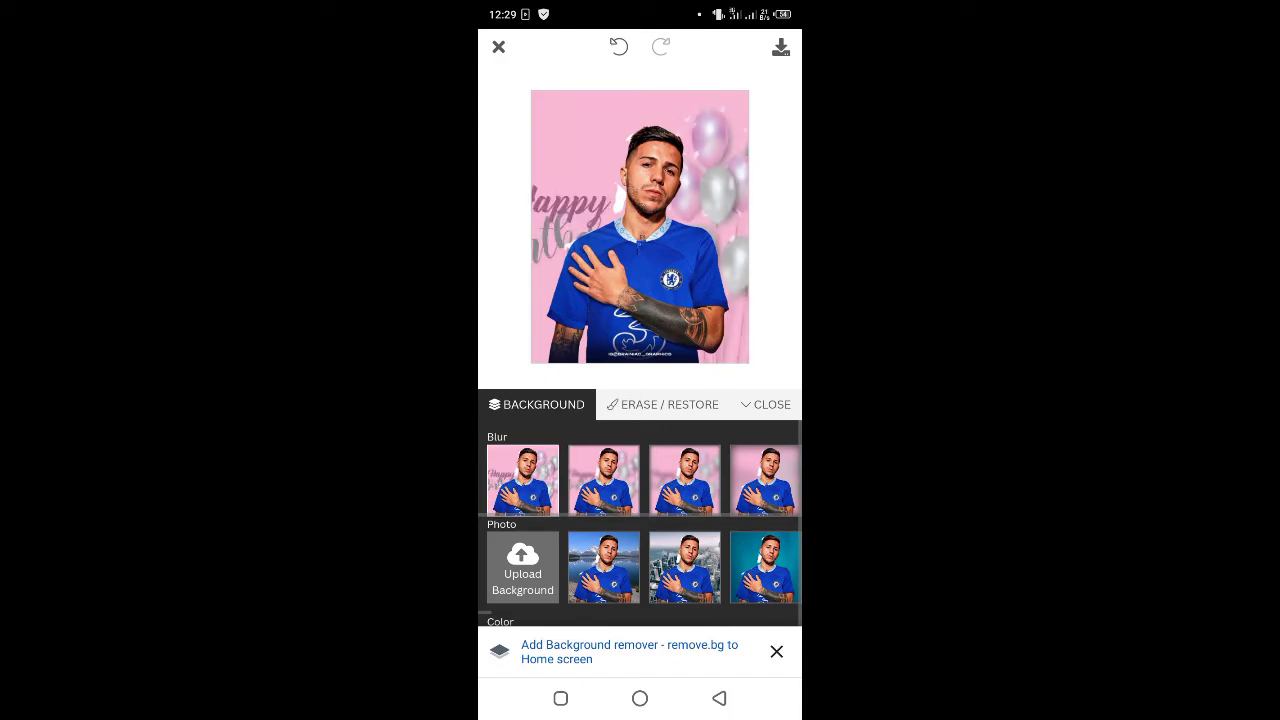
click(608, 493)
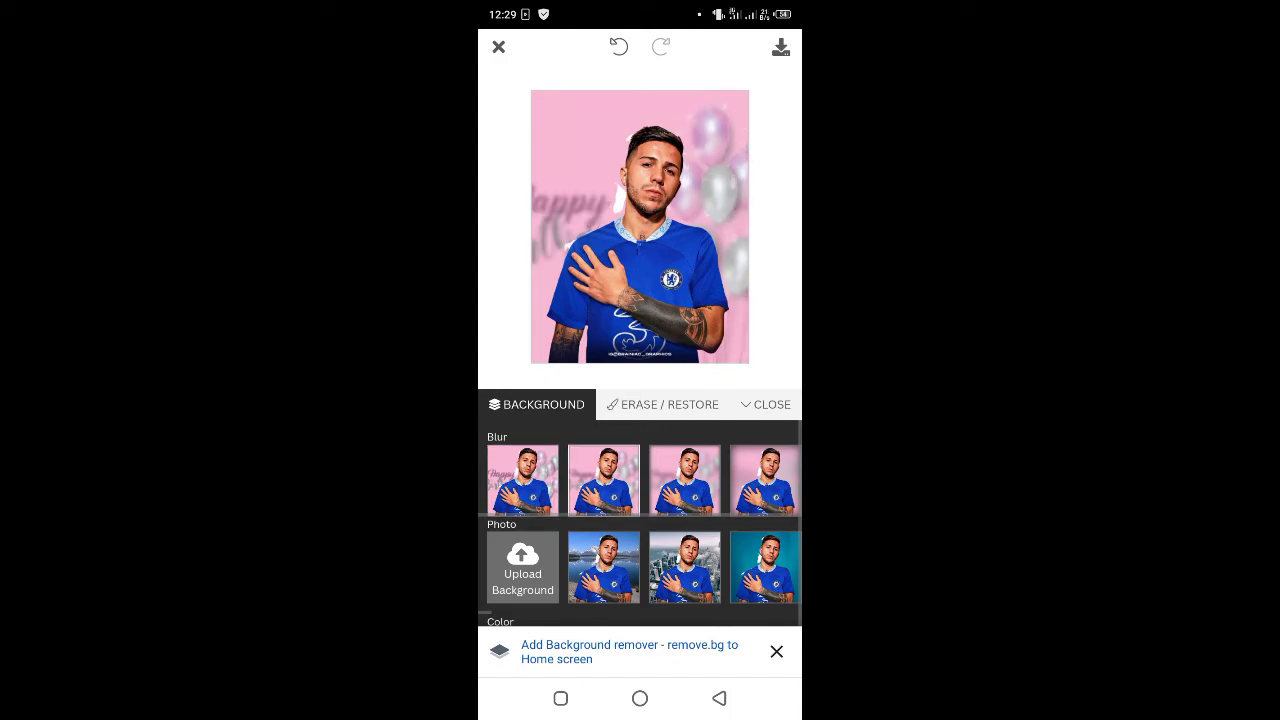
click(678, 492)
click(765, 480)
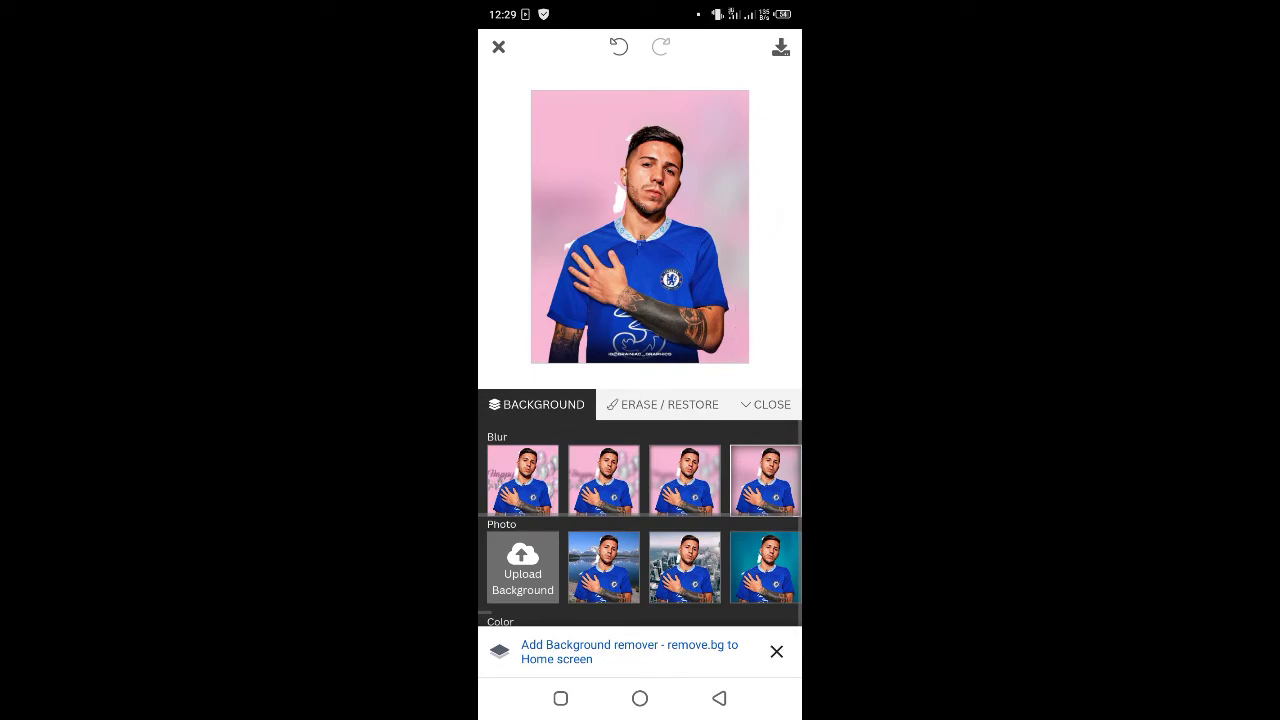
scroll(681, 575, up, 2)
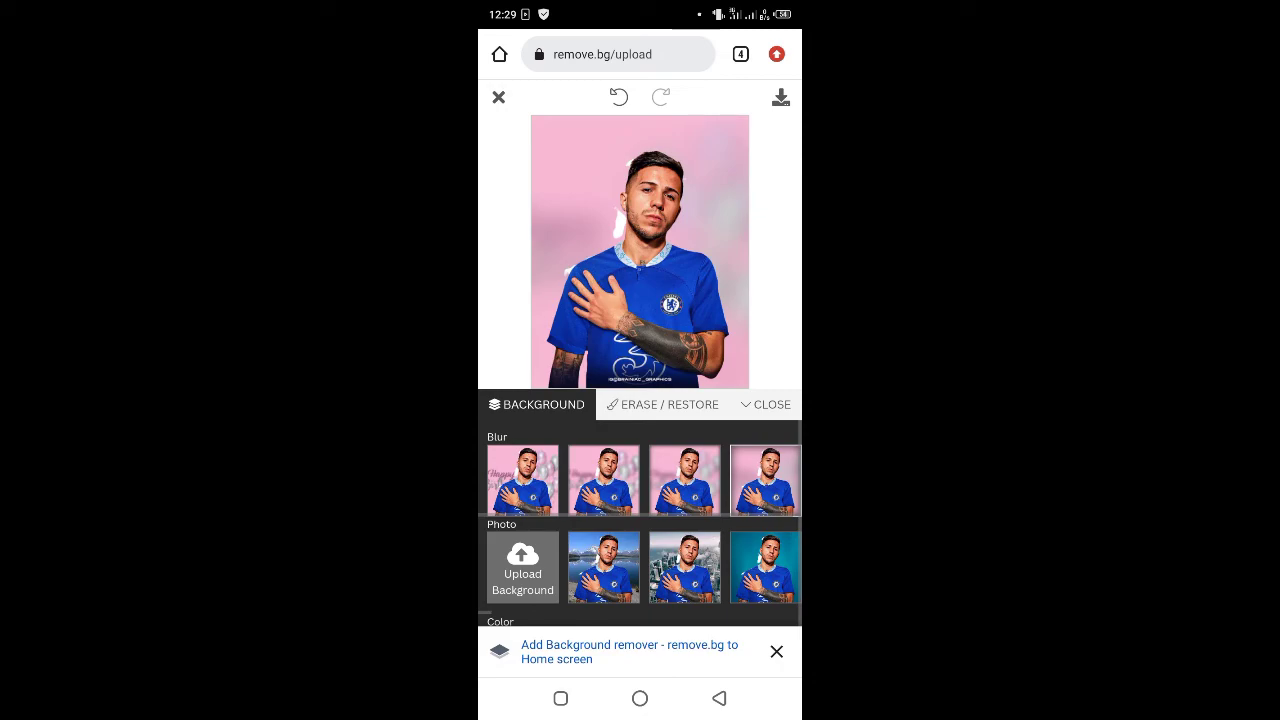
Step: Close the editor, download the finished image and open it to check
click(766, 404)
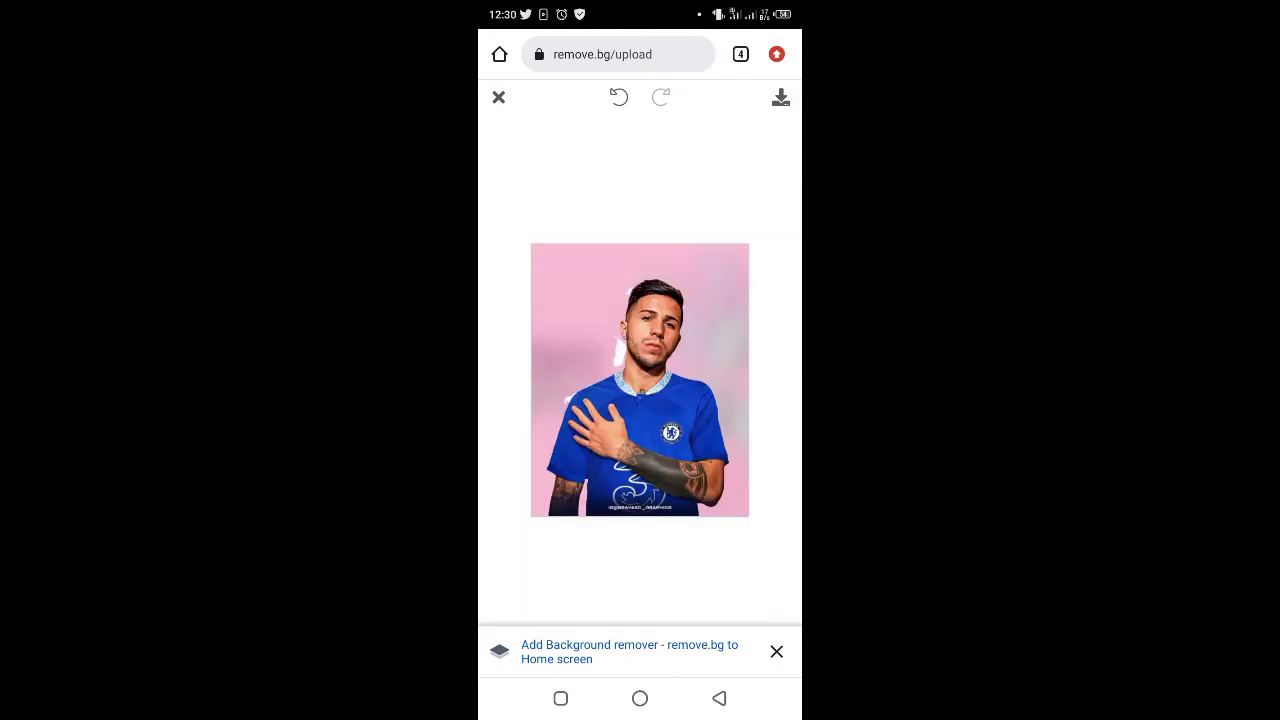
click(780, 97)
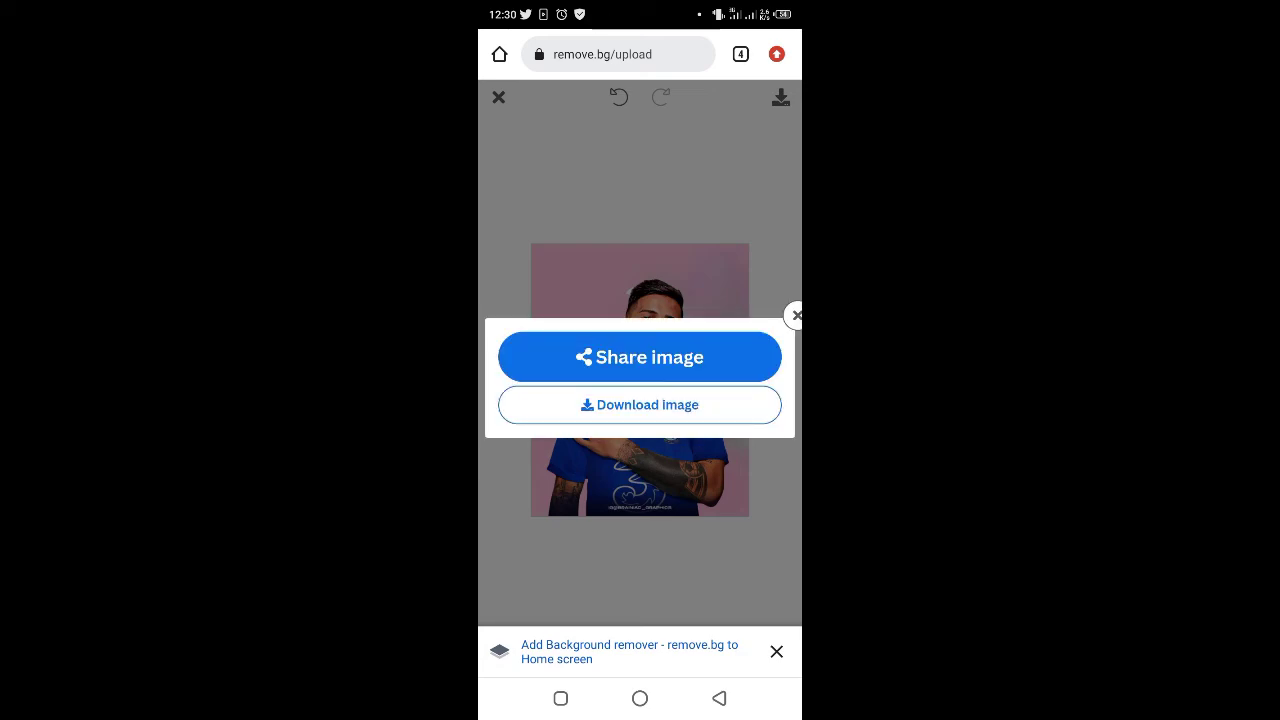
click(640, 405)
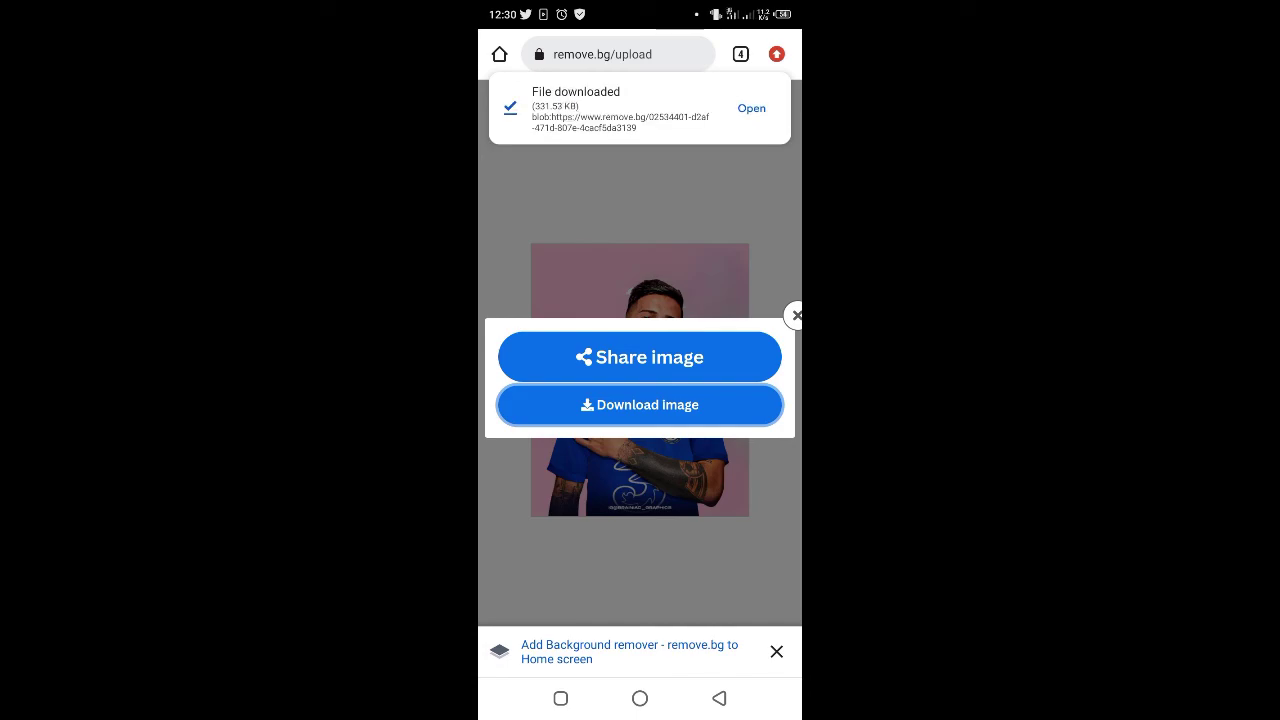
click(751, 108)
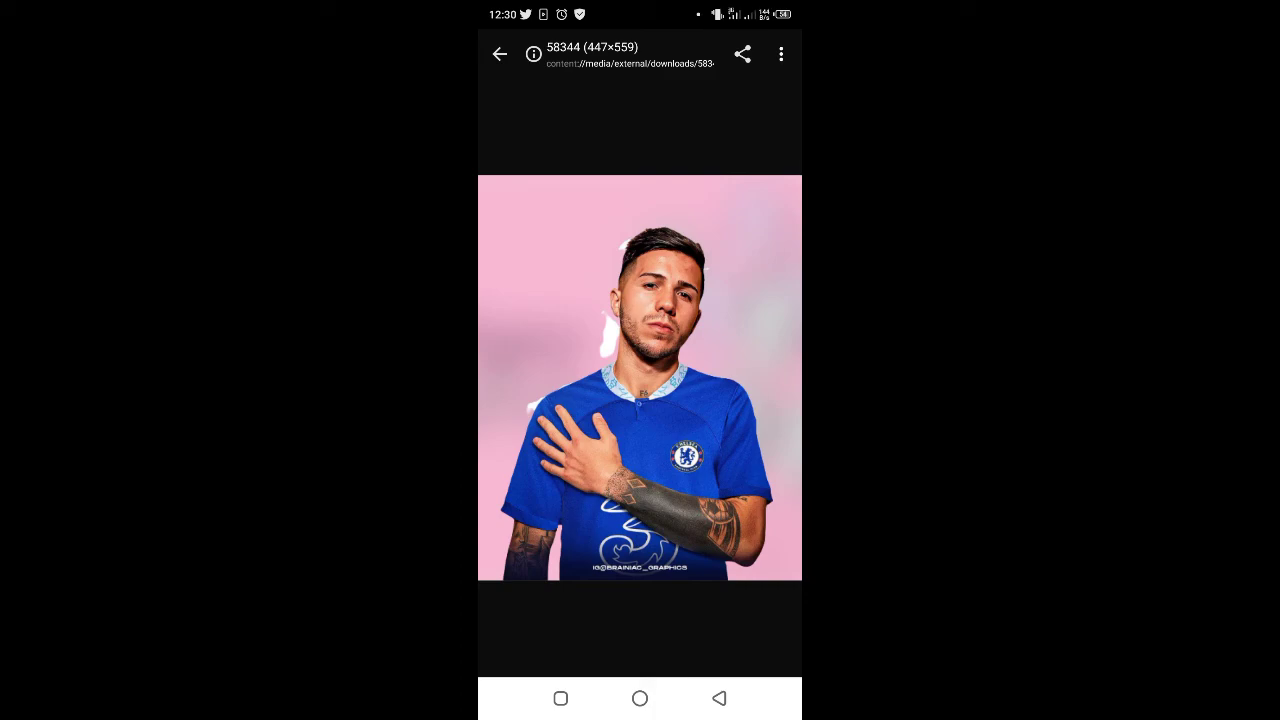
Step: Return to the remove.bg home page and pull down the notification shade
click(719, 698)
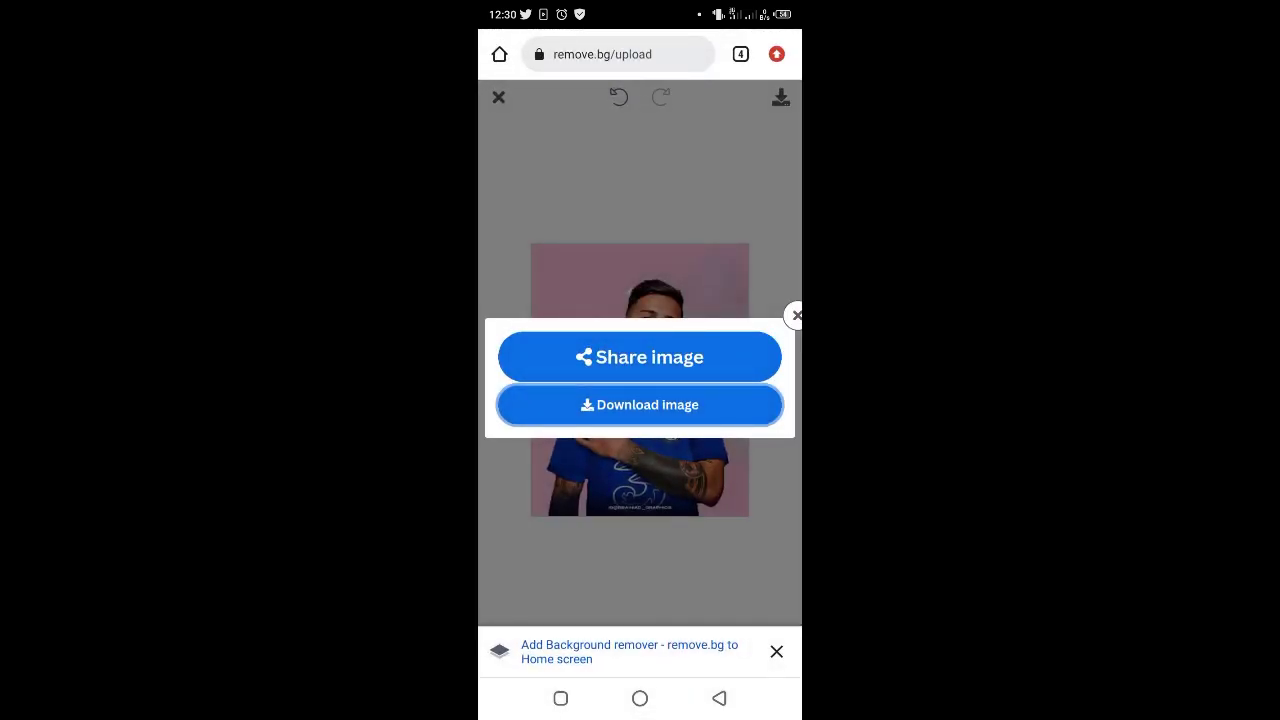
click(719, 698)
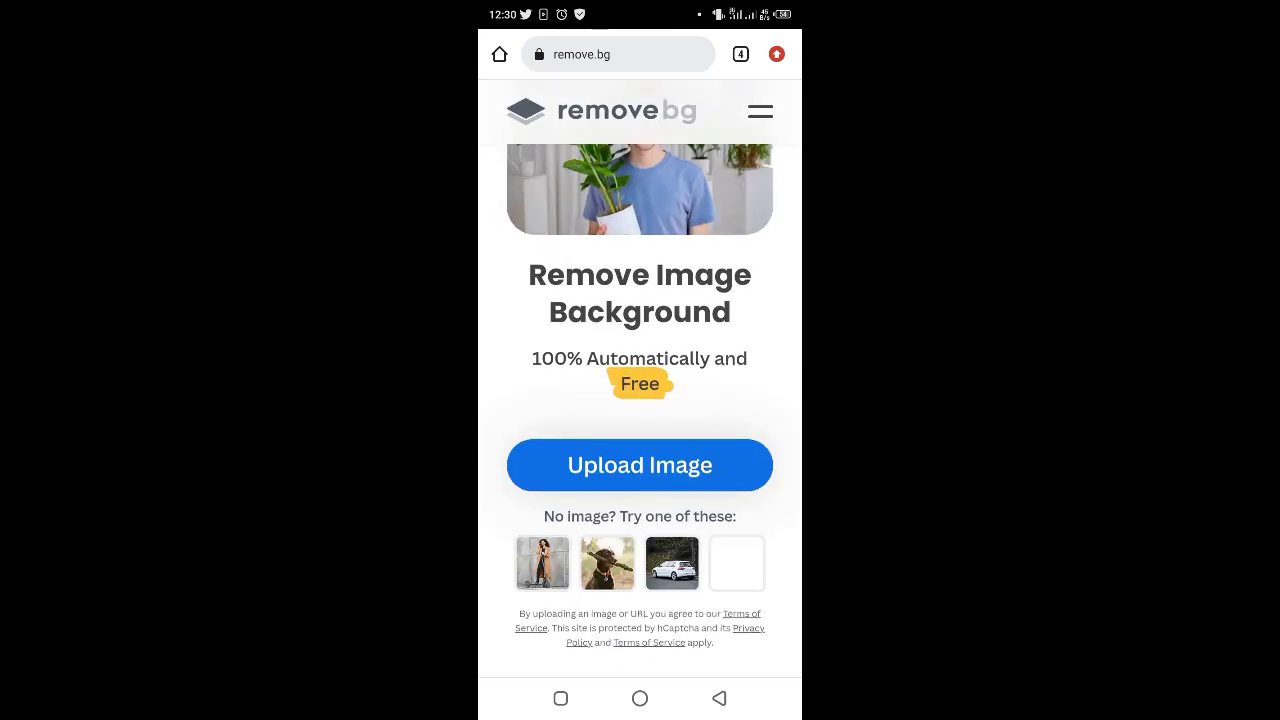
drag(640, 8, 640, 450)
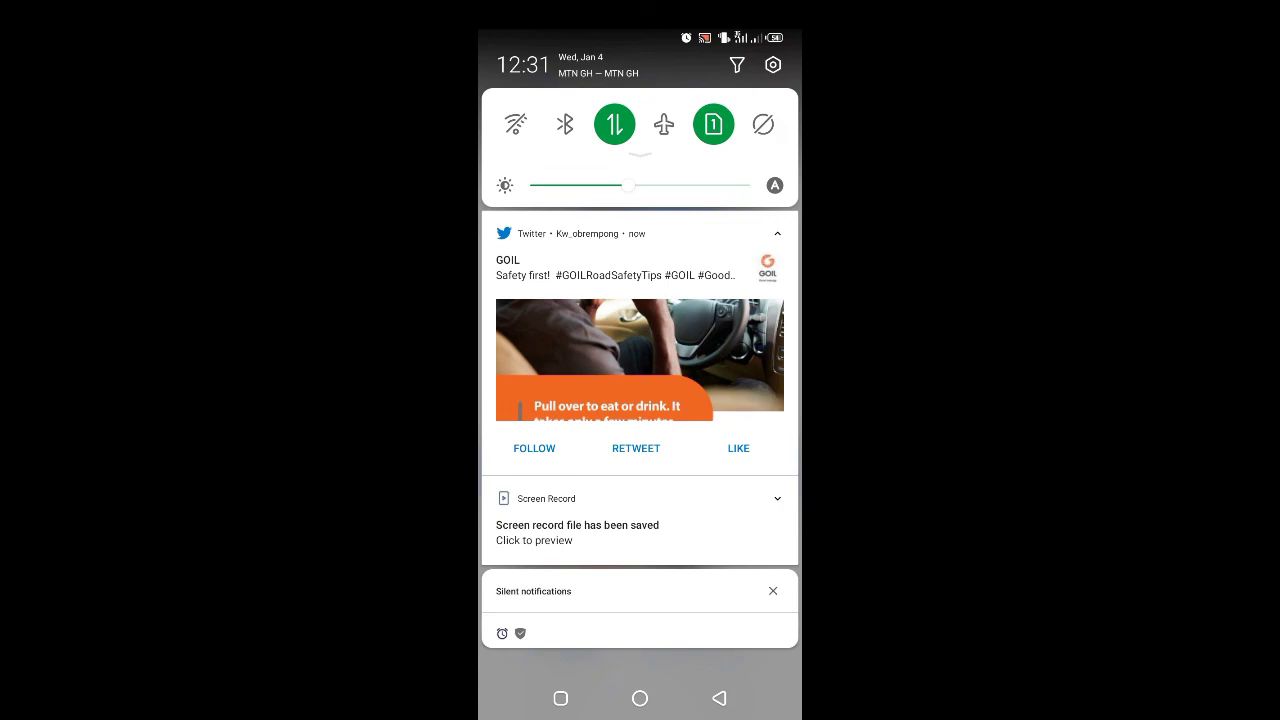